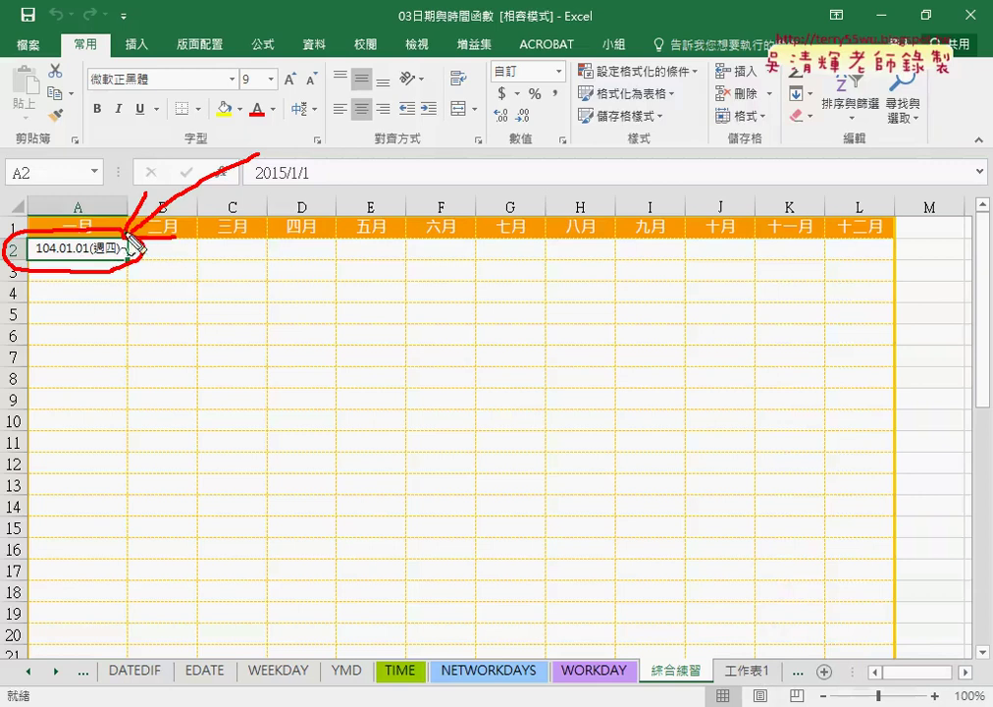
Step: Mark the year 104 and circle the weekday 週四 in cell A2, then clear the annotations
drag(36, 258, 83, 258)
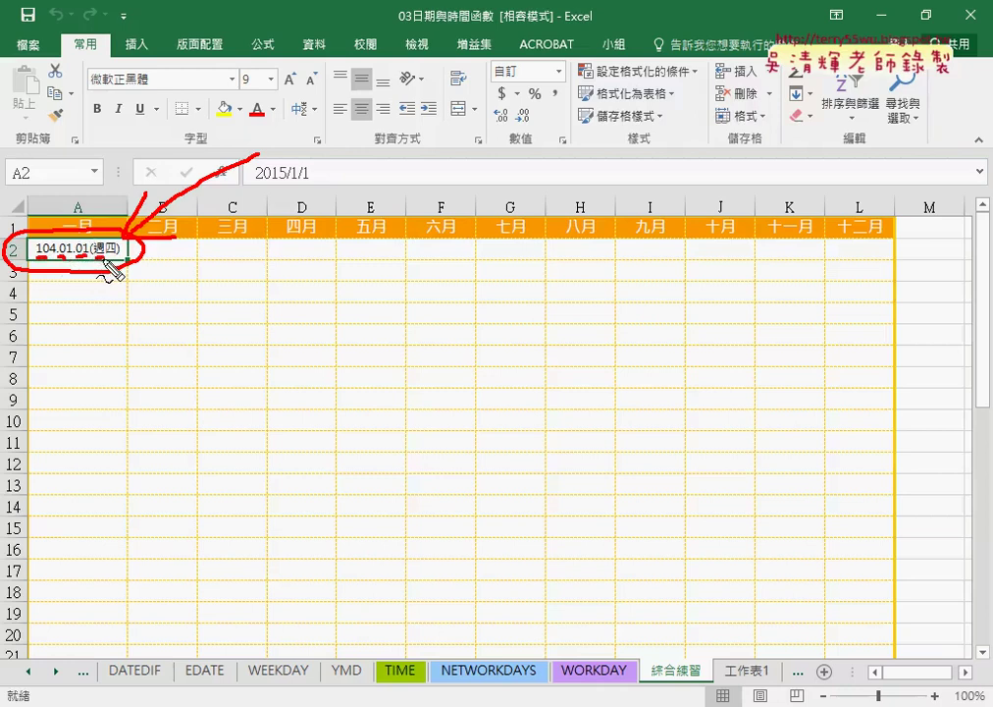
mouse_move(93, 239)
mouse_down()
mouse_move(91, 259)
mouse_move(121, 259)
mouse_up()
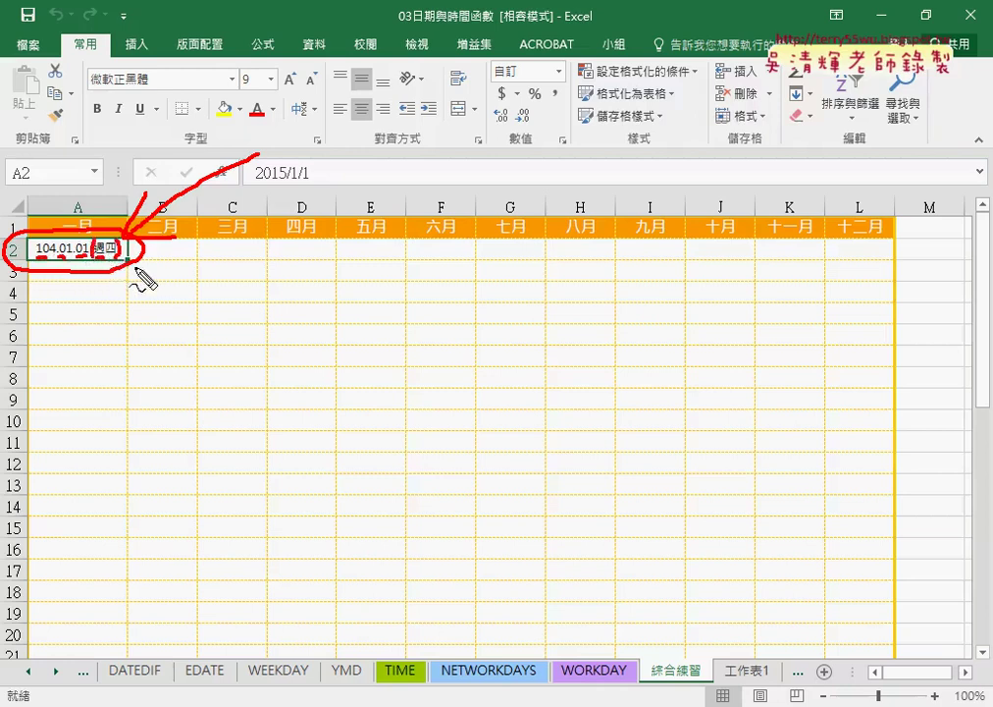
key(Escape)
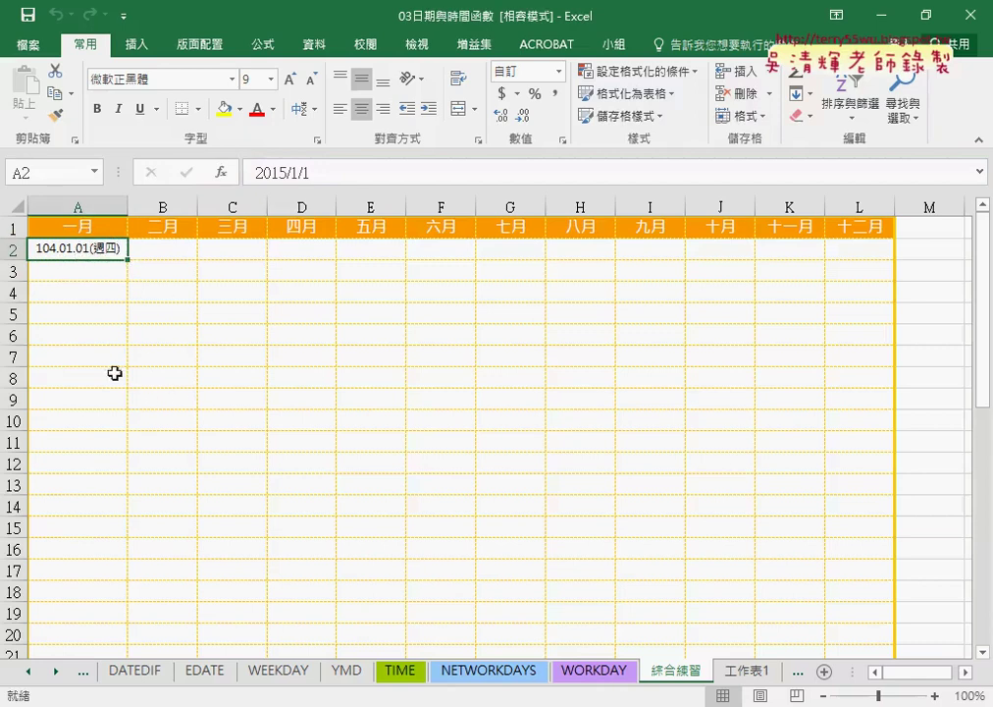
Step: On the TODAY sheet, insert =TODAY() in C3 (showing 2018/1/29) and widen column C
click(29, 672)
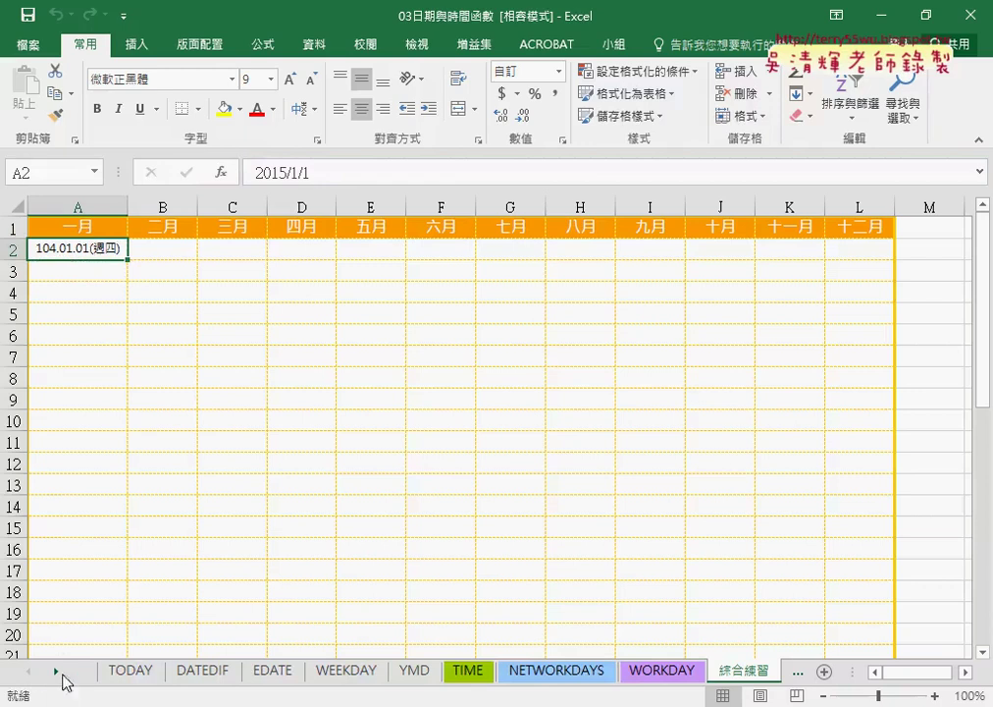
click(133, 672)
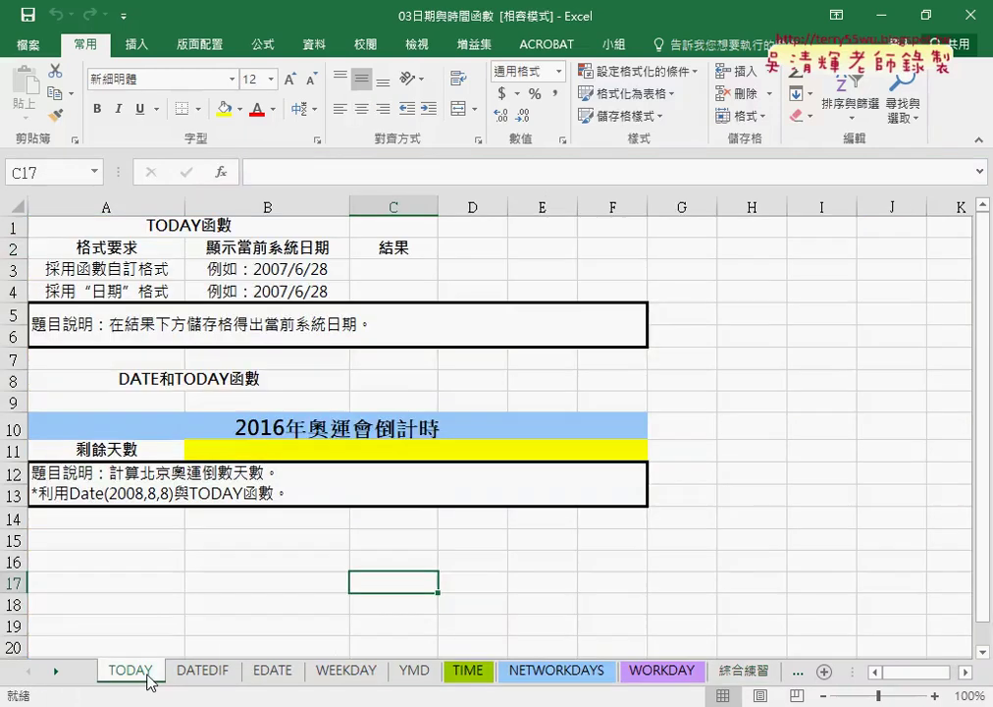
click(394, 269)
click(257, 172)
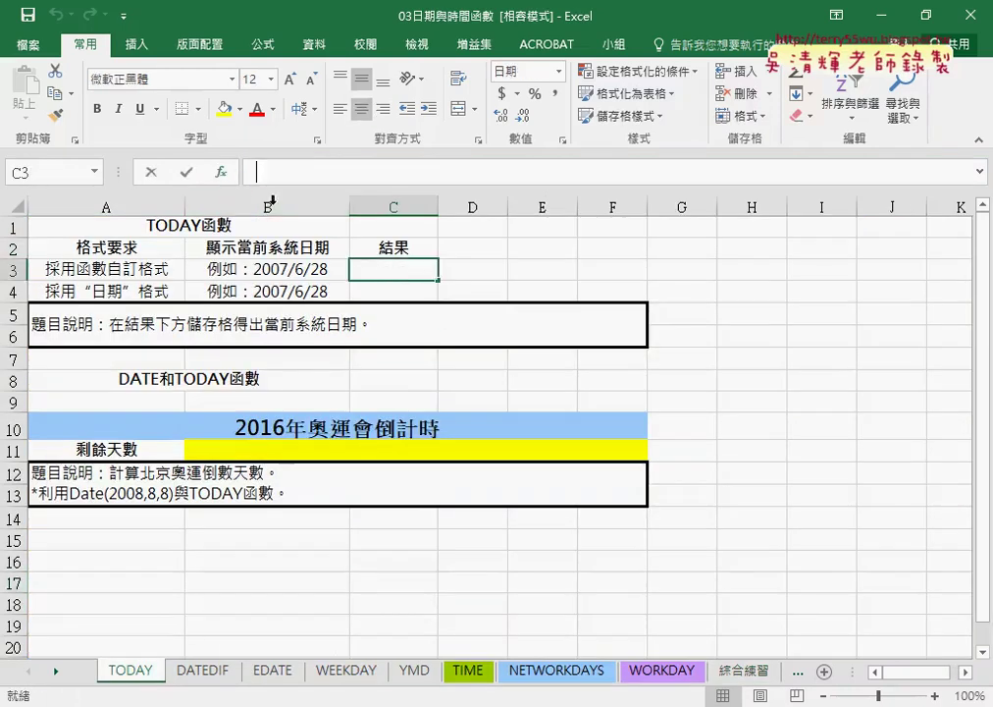
click(220, 171)
click(604, 244)
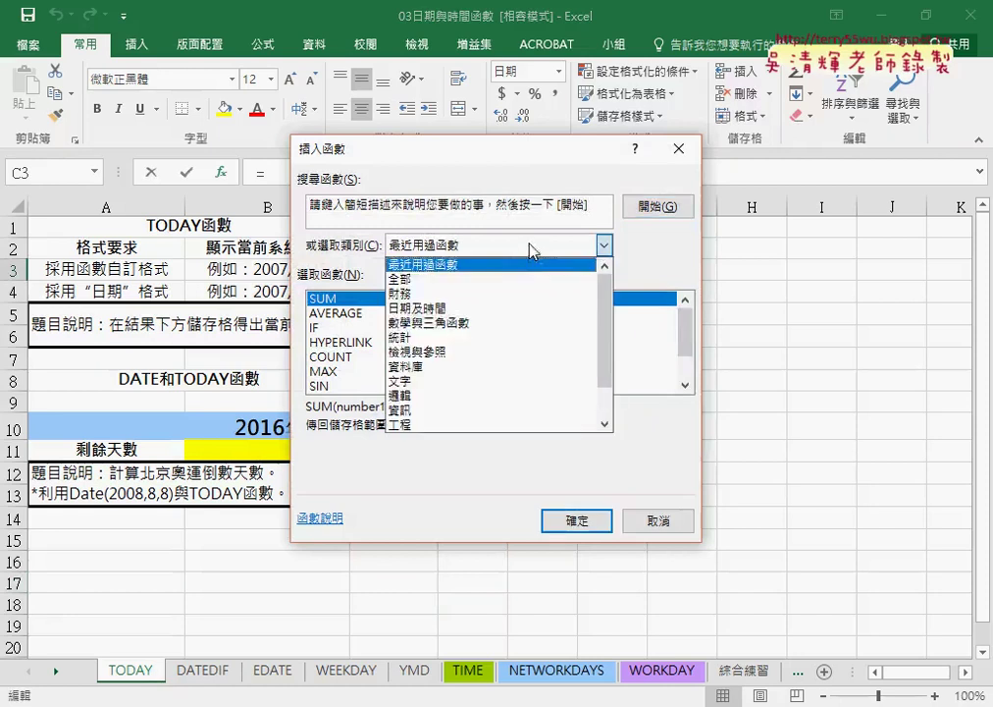
click(515, 310)
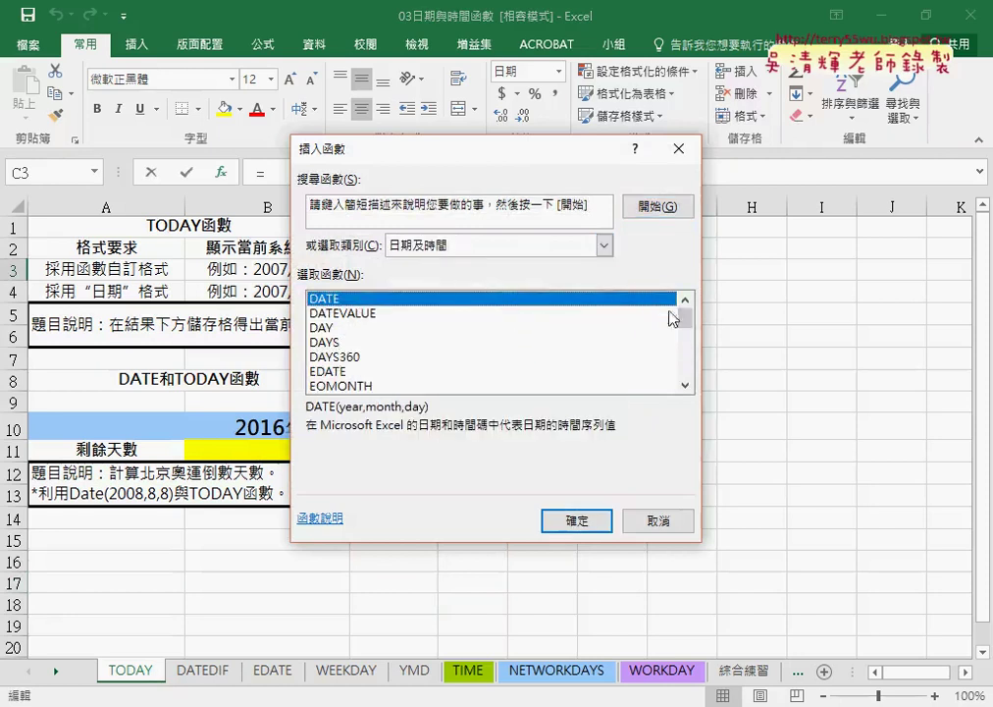
drag(685, 318, 685, 360)
double_click(501, 327)
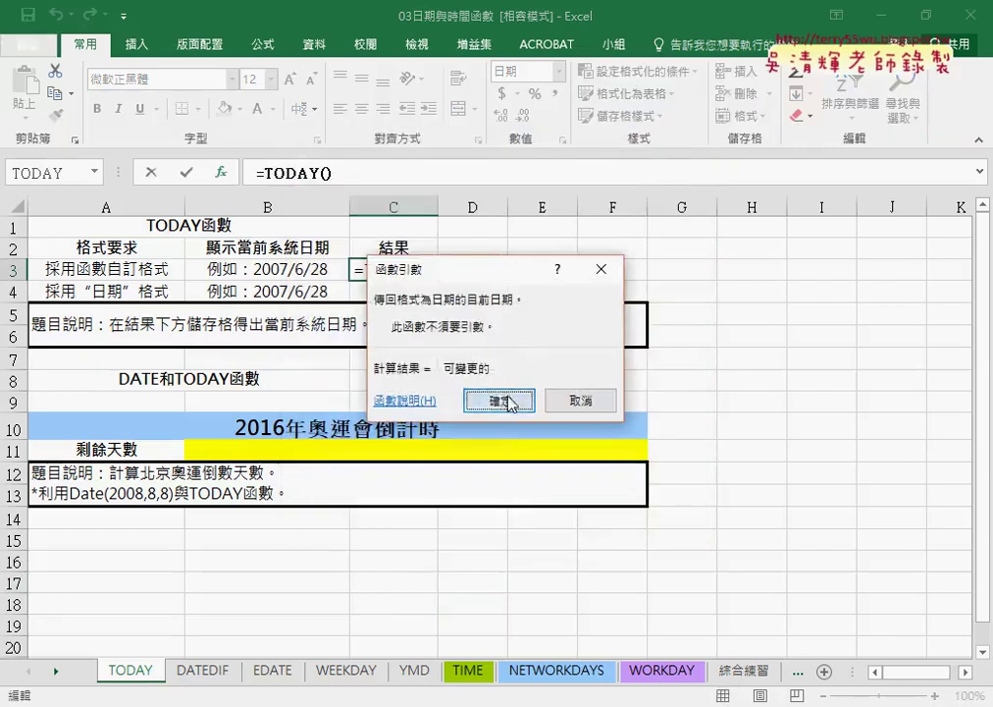
click(509, 402)
drag(439, 207, 454, 207)
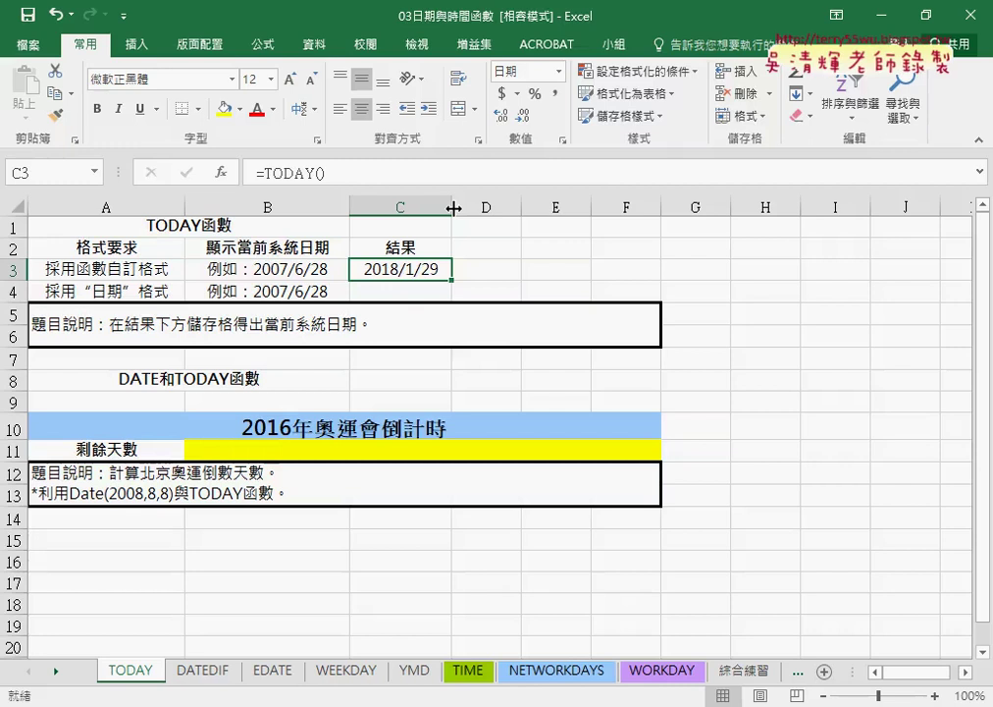
click(748, 672)
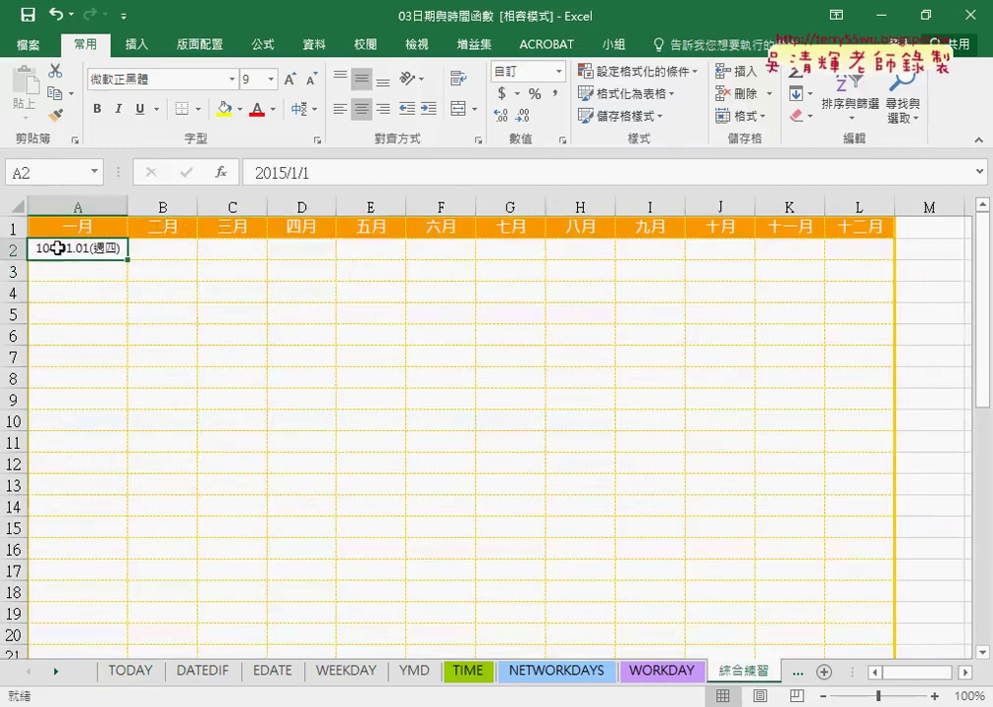
click(137, 673)
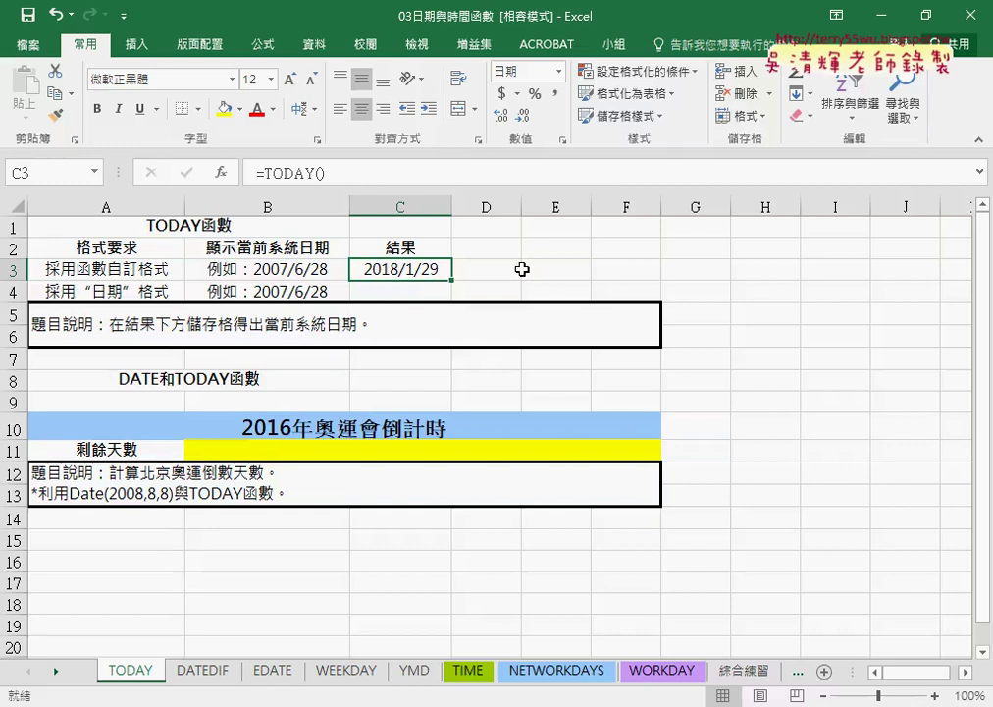
Step: Bracket and underline the C3 date 2018/1/29, then clear the annotations
mouse_move(448, 260)
mouse_down()
mouse_move(445, 278)
mouse_move(472, 279)
mouse_up()
drag(371, 282, 455, 285)
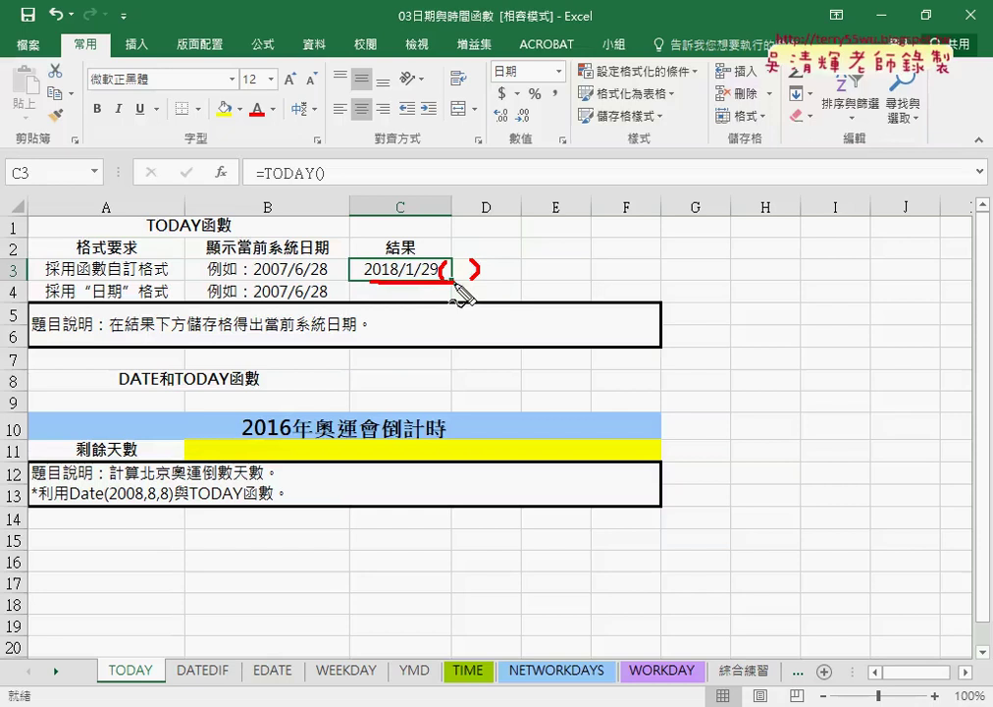
key(Escape)
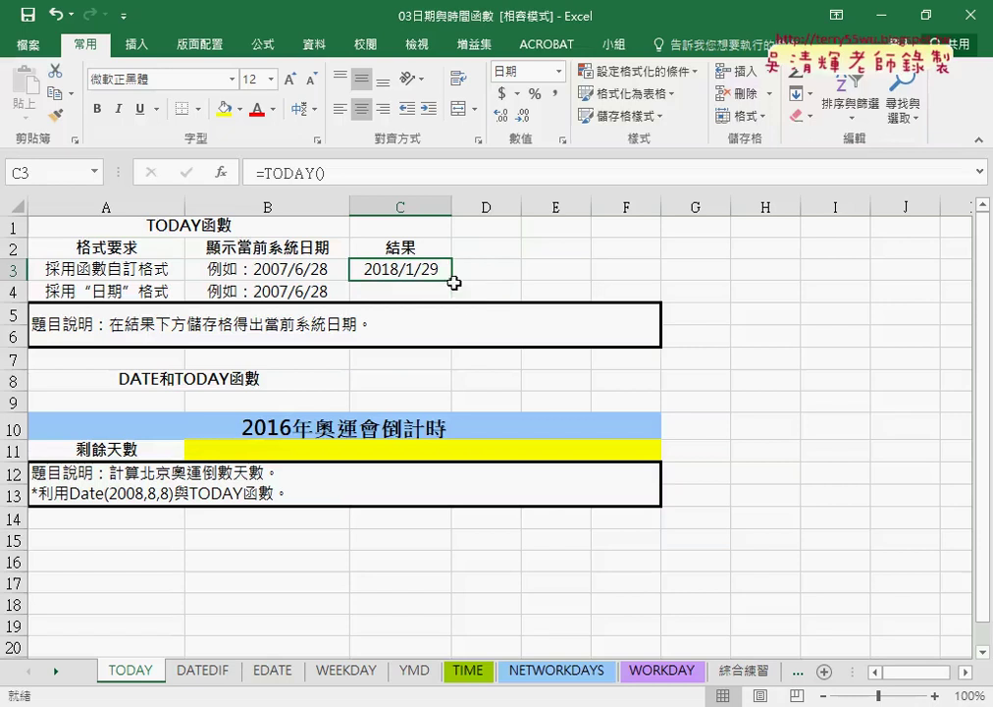
Step: Open Format Cells for C3 and choose the 中華民國曆 calendar with the 101/3/14 date type
right_click(437, 267)
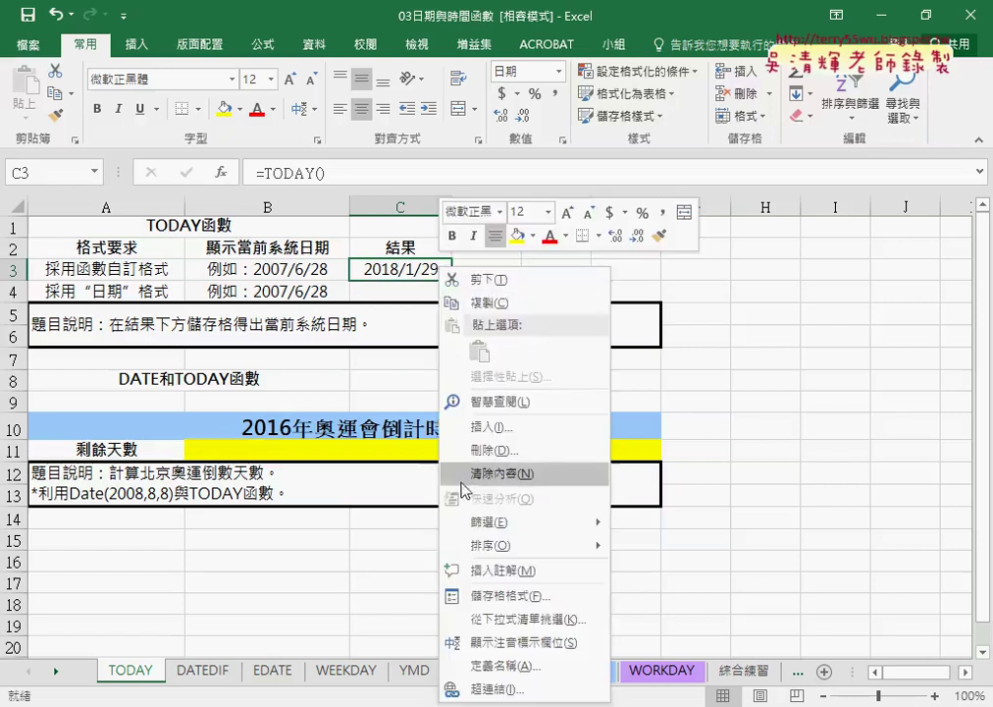
click(525, 596)
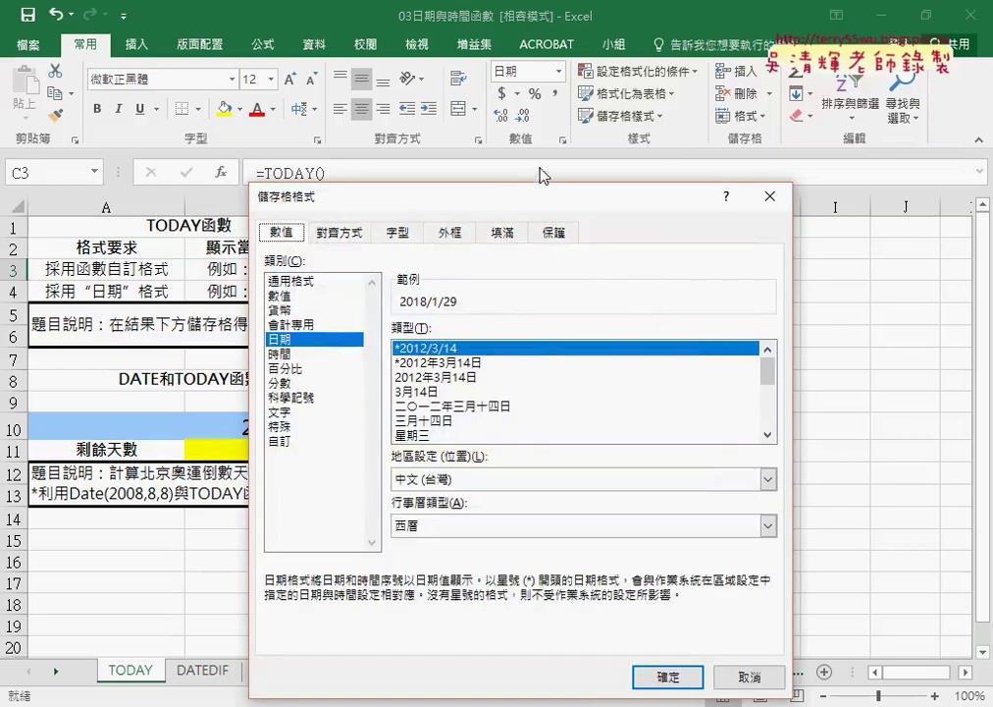
mouse_move(563, 206)
mouse_down()
mouse_move(752, 115)
mouse_move(784, 118)
mouse_up()
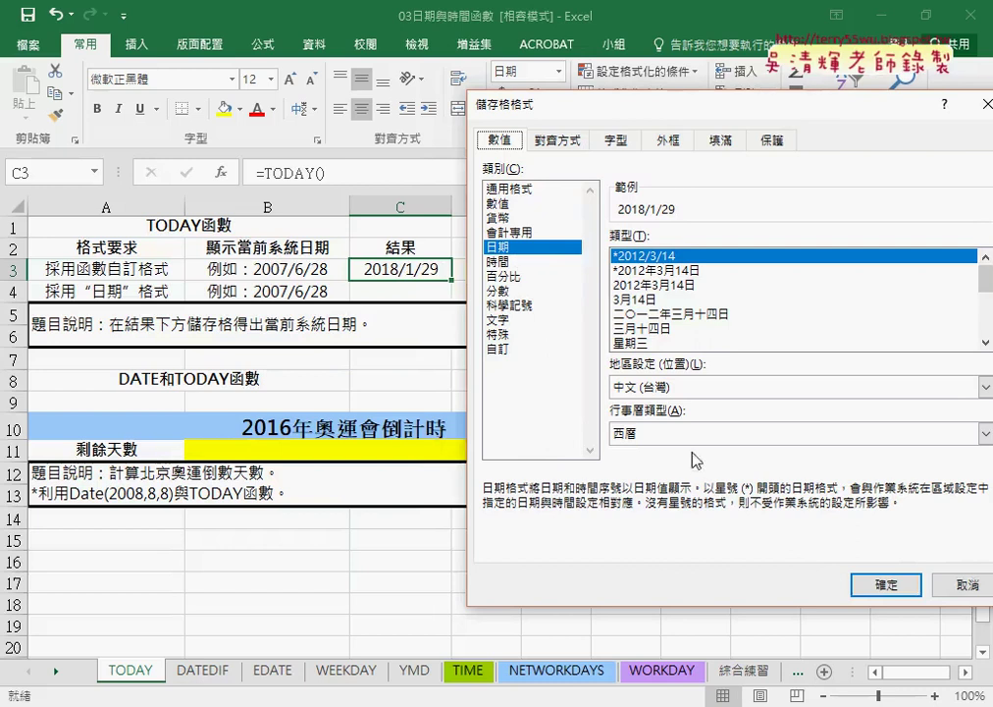
click(668, 433)
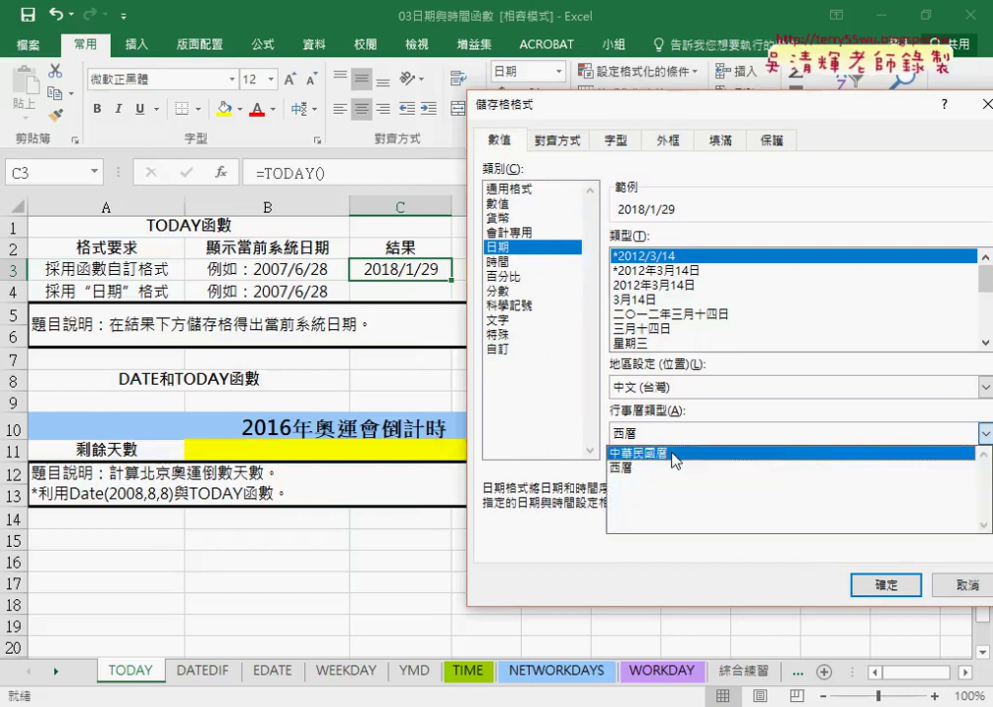
click(673, 453)
click(656, 343)
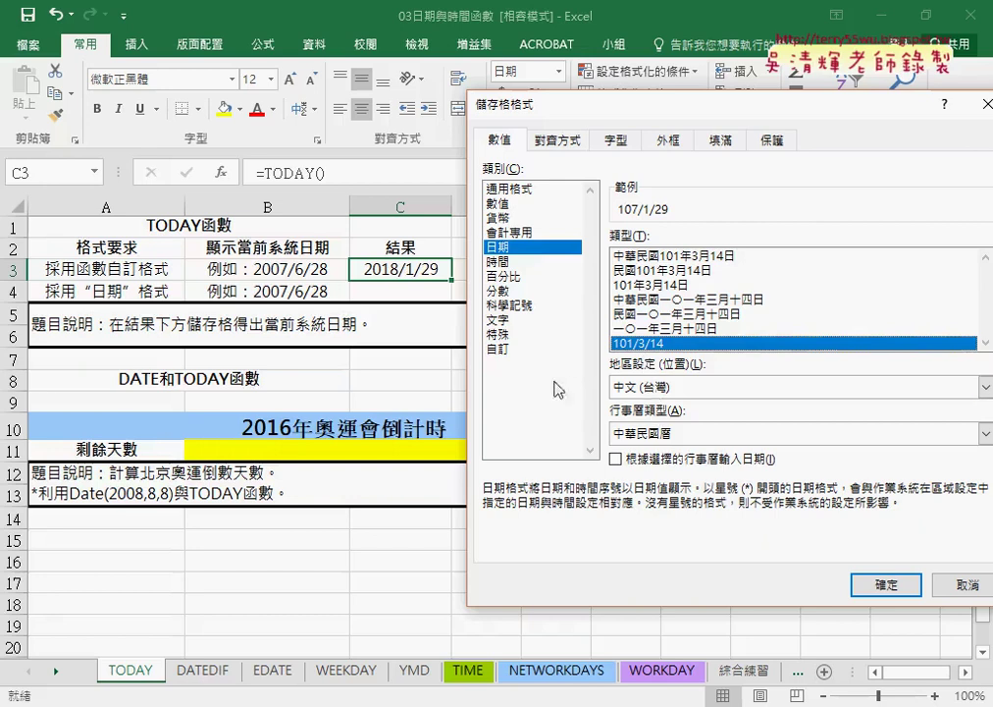
Step: View the Custom code [$-zh-TW]e/m/d;@, mark its e/m/d part, then cancel without applying
click(505, 350)
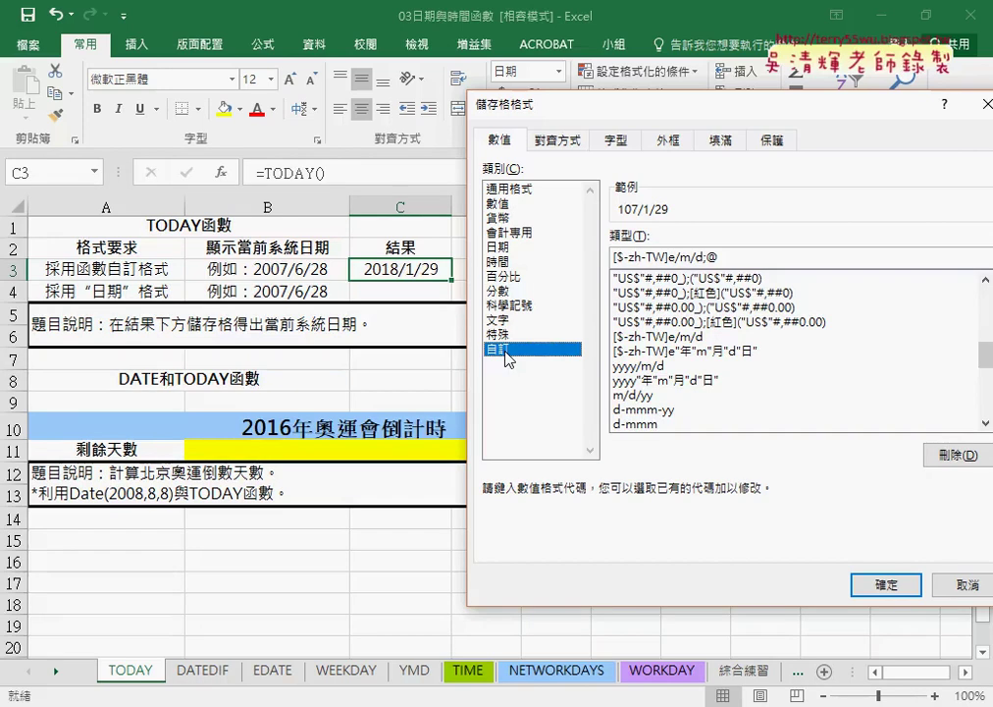
drag(501, 371, 518, 365)
drag(491, 244, 478, 344)
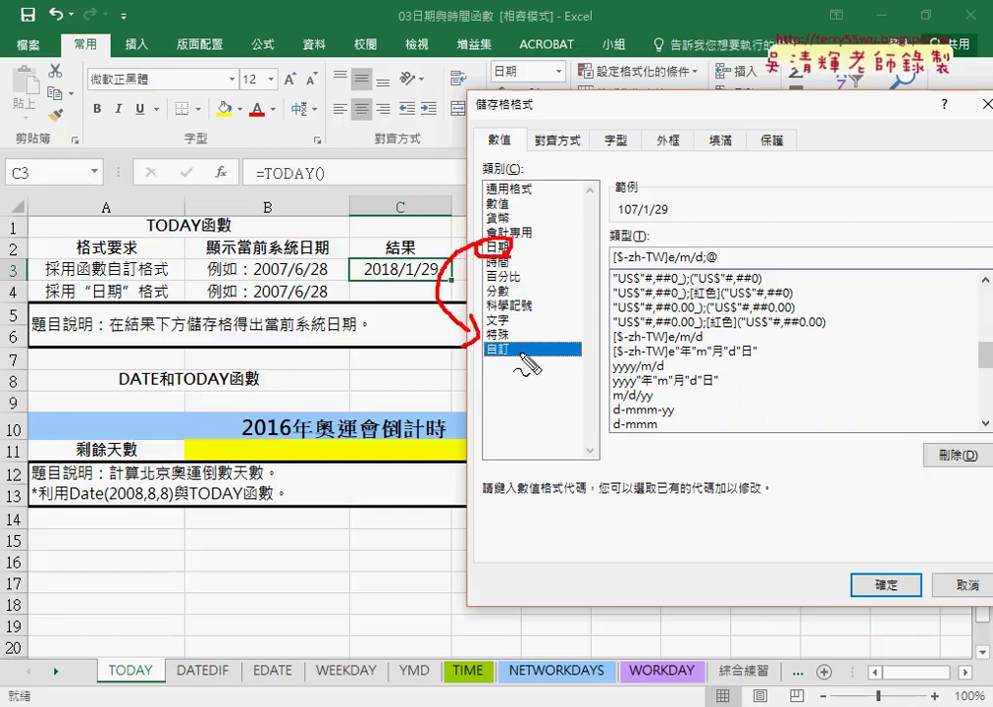
drag(535, 345, 604, 263)
drag(667, 263, 717, 263)
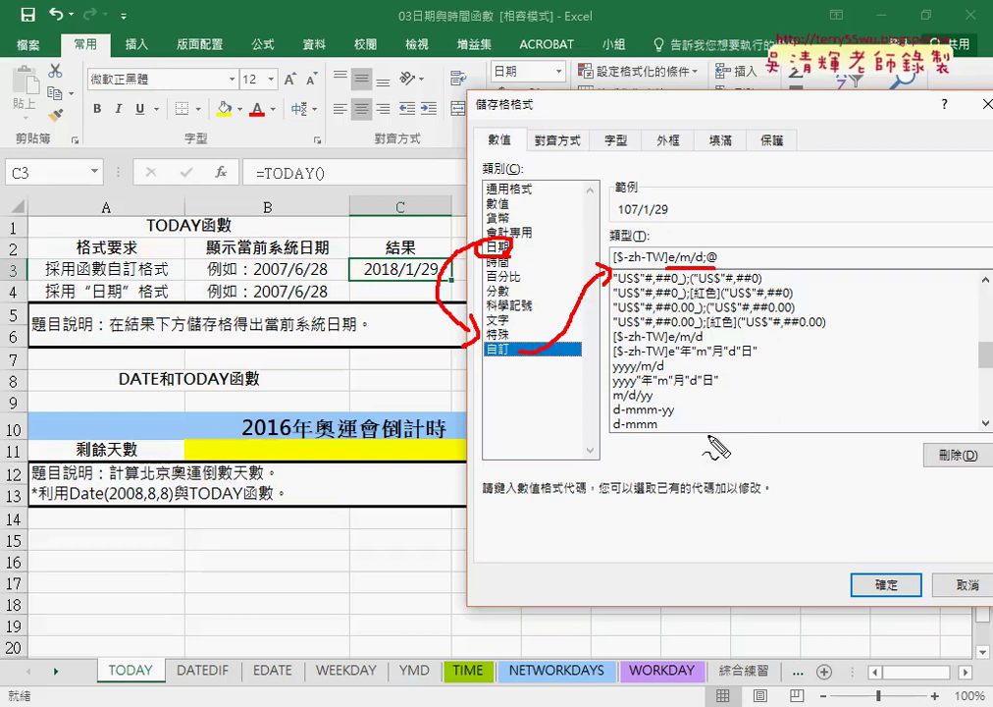
key(Escape)
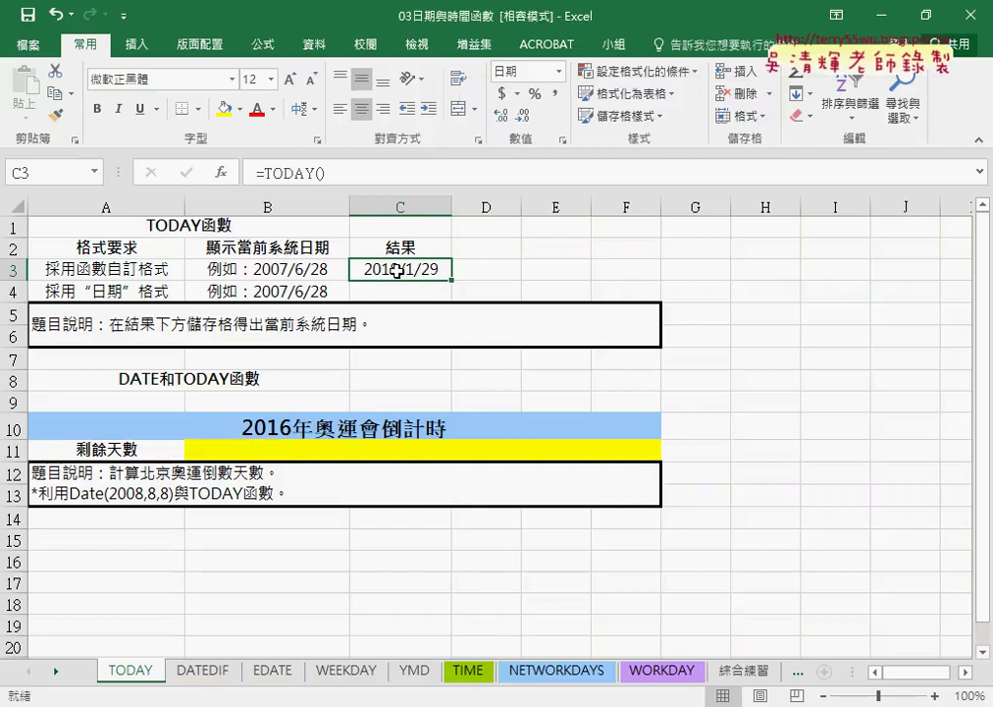
Step: Reopen Format Cells for C3, pick the ROC 101/3/14 date style, and view its Custom code
click(744, 670)
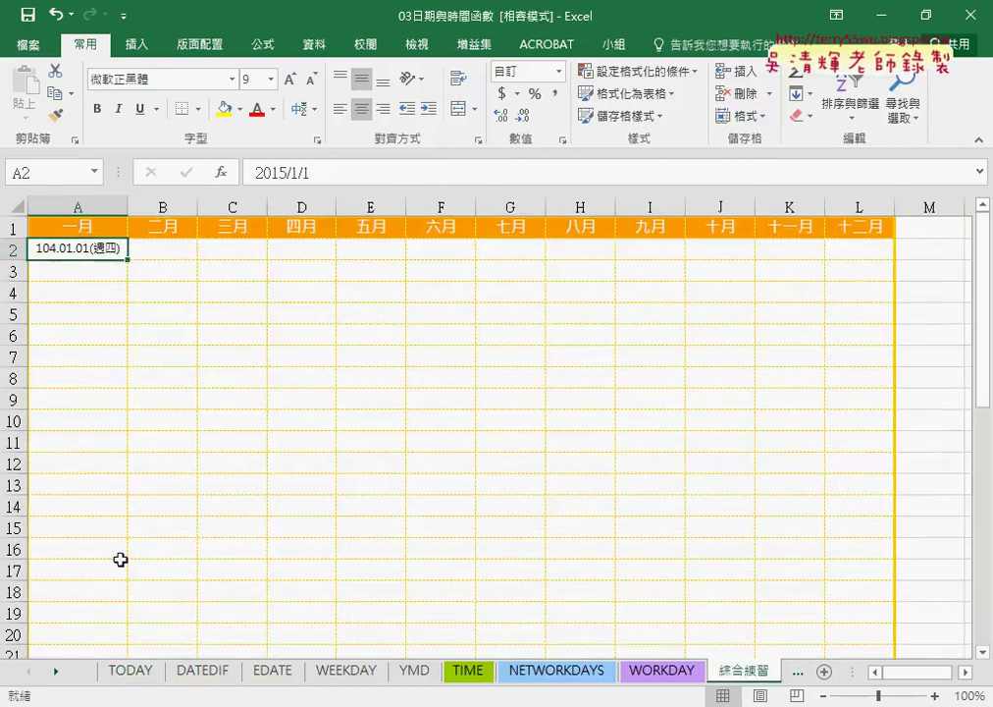
click(130, 670)
right_click(422, 267)
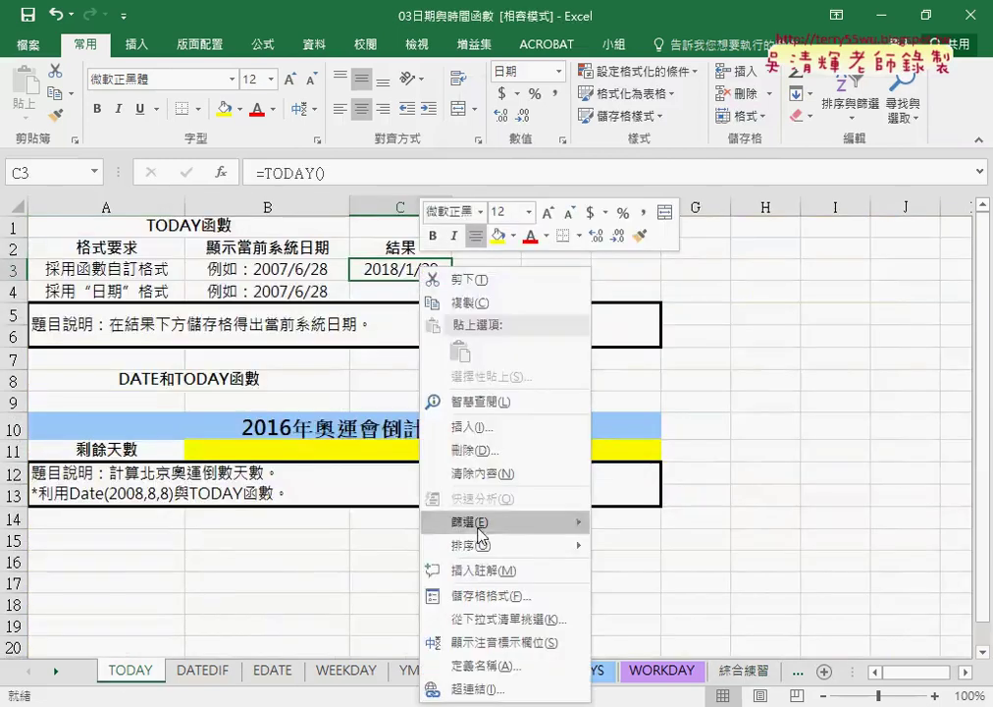
click(481, 596)
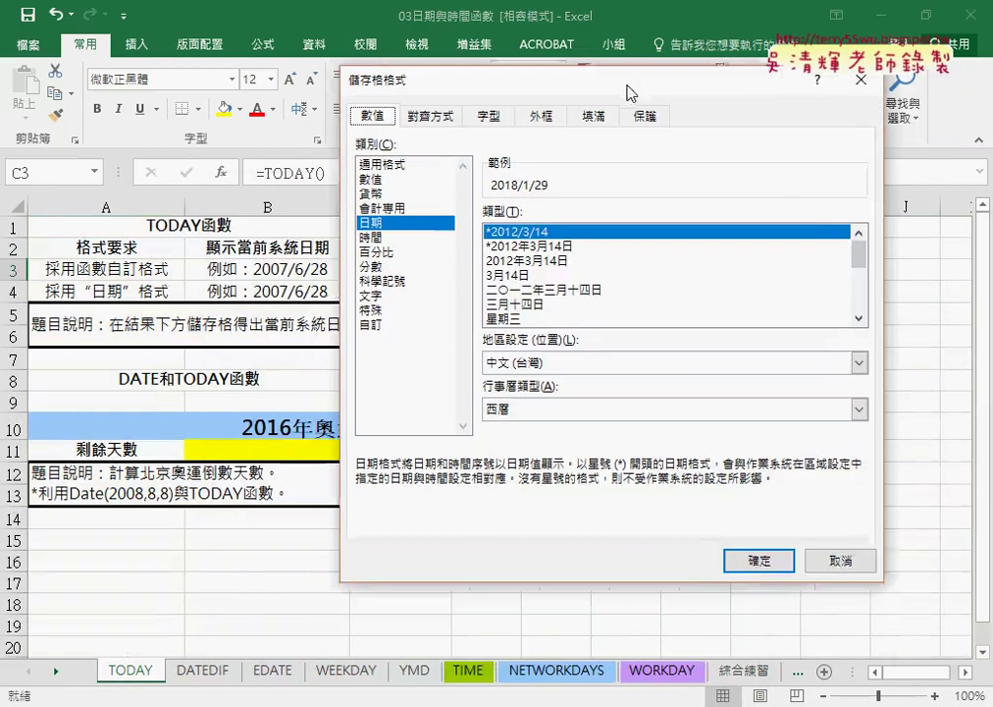
click(581, 393)
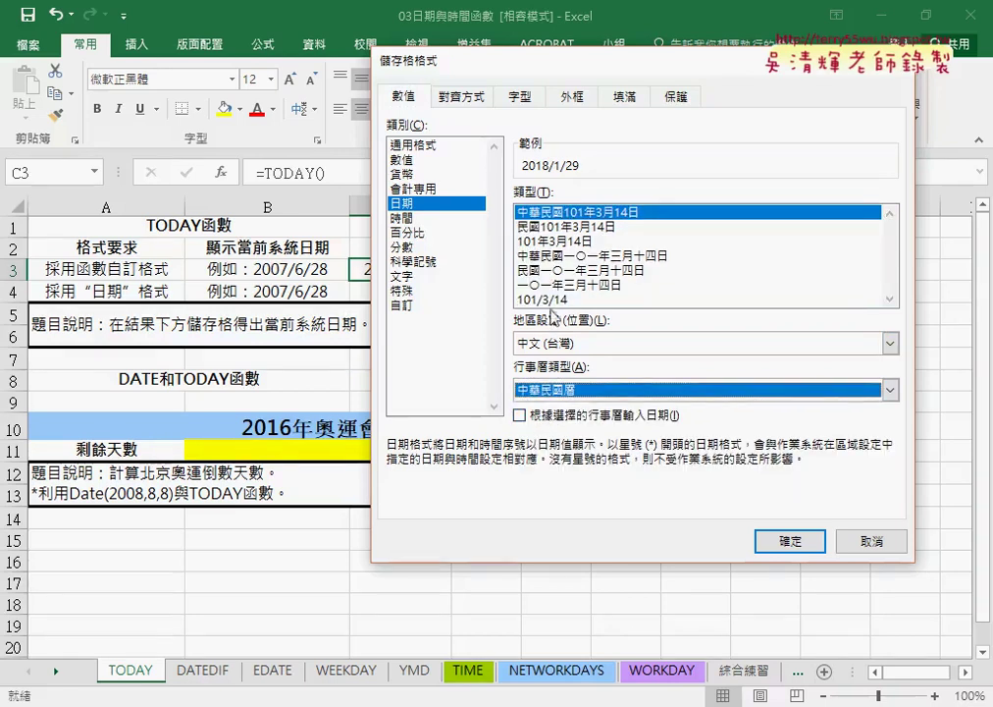
click(552, 300)
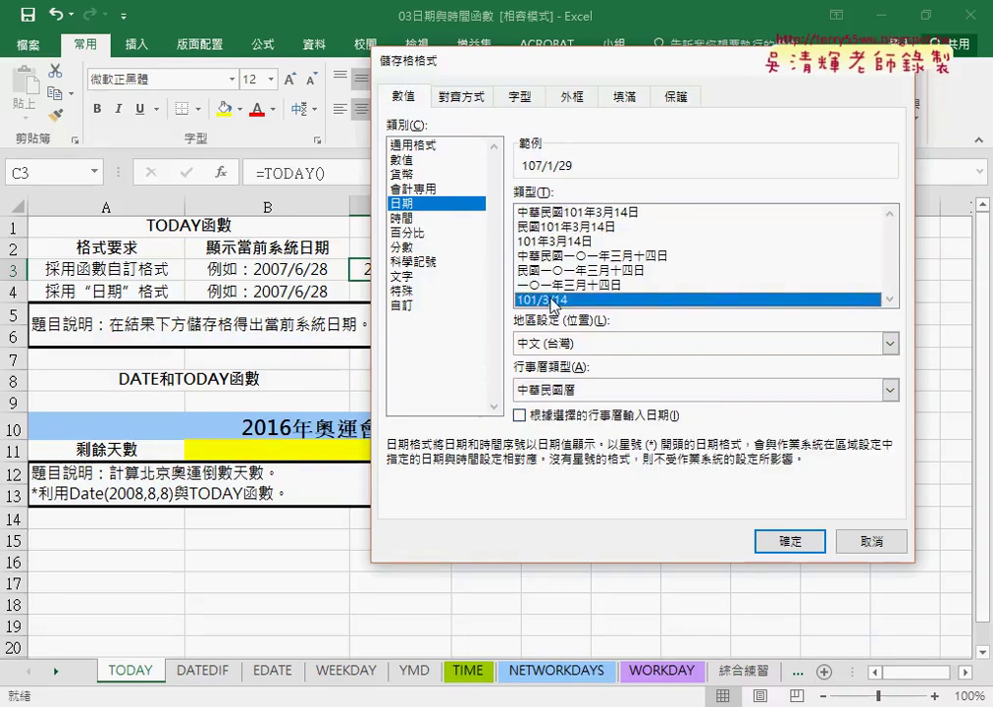
click(402, 306)
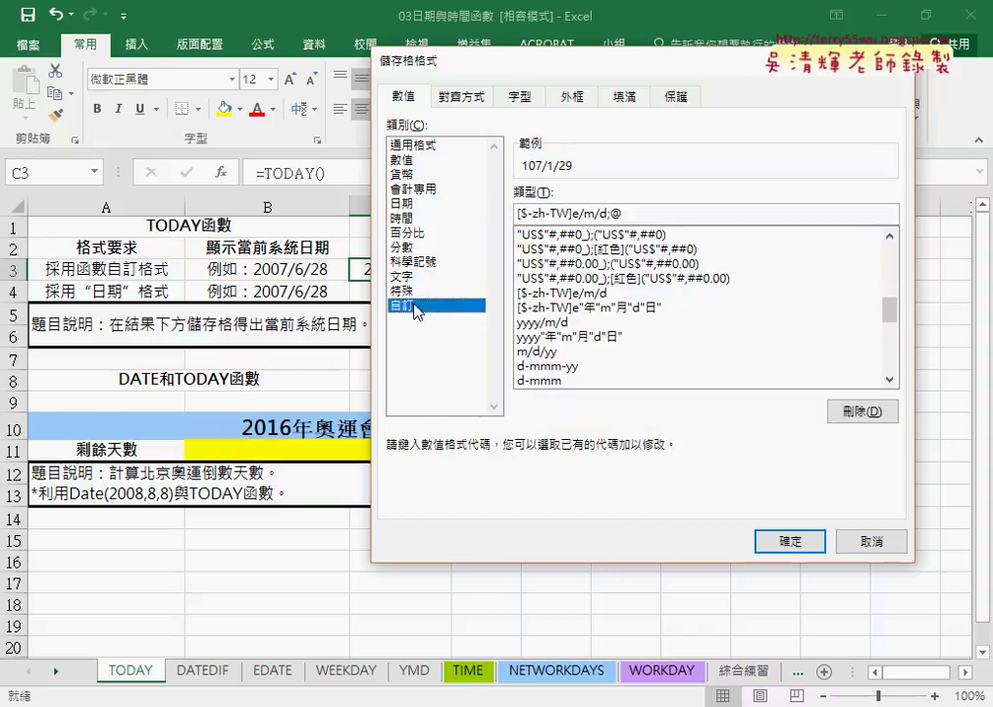
mouse_move(580, 66)
mouse_down()
mouse_move(607, 282)
mouse_move(670, 196)
mouse_up()
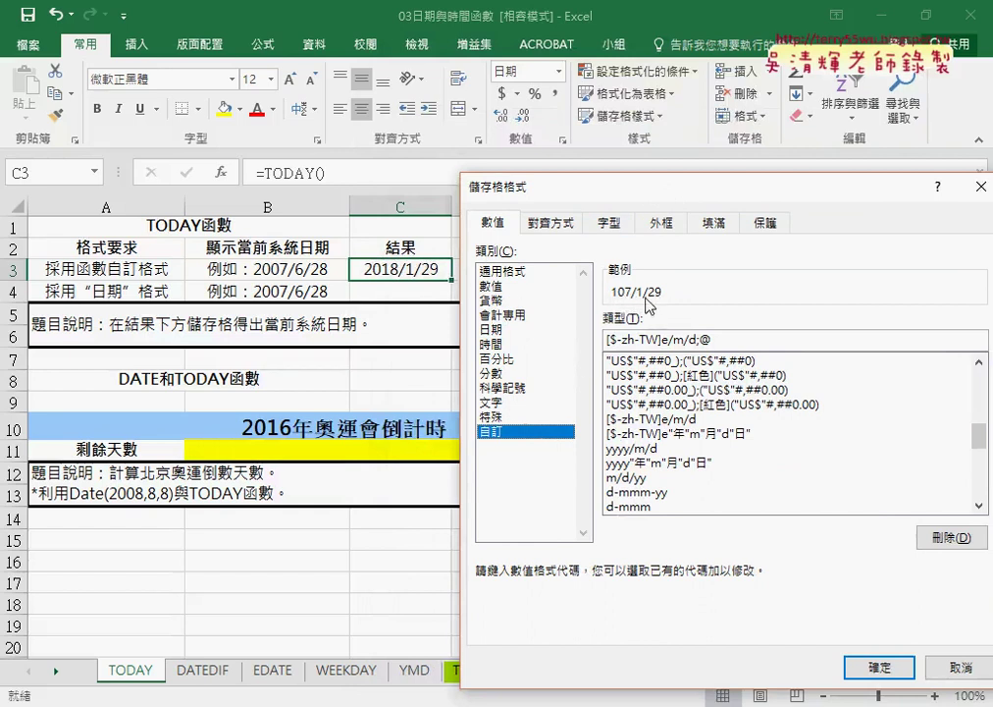
Step: Replace the slashes with dots and double the month code so the sample reads 107.01.29
click(663, 339)
key(Delete)
text(.)
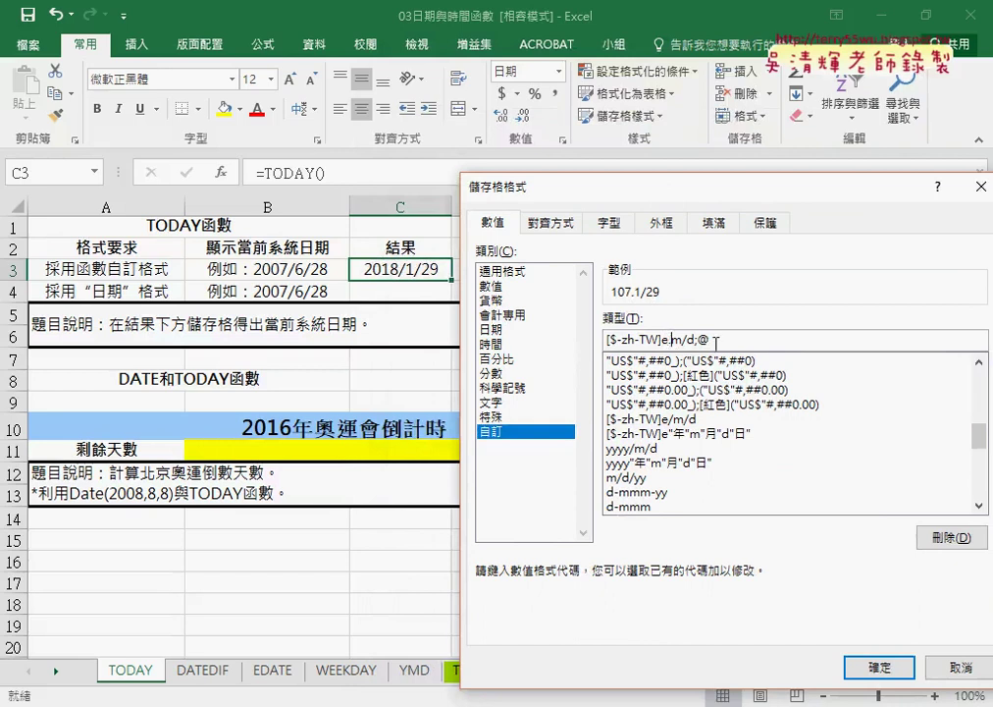
click(684, 340)
key(Delete)
text(.)
text(/)
key(BackSpace)
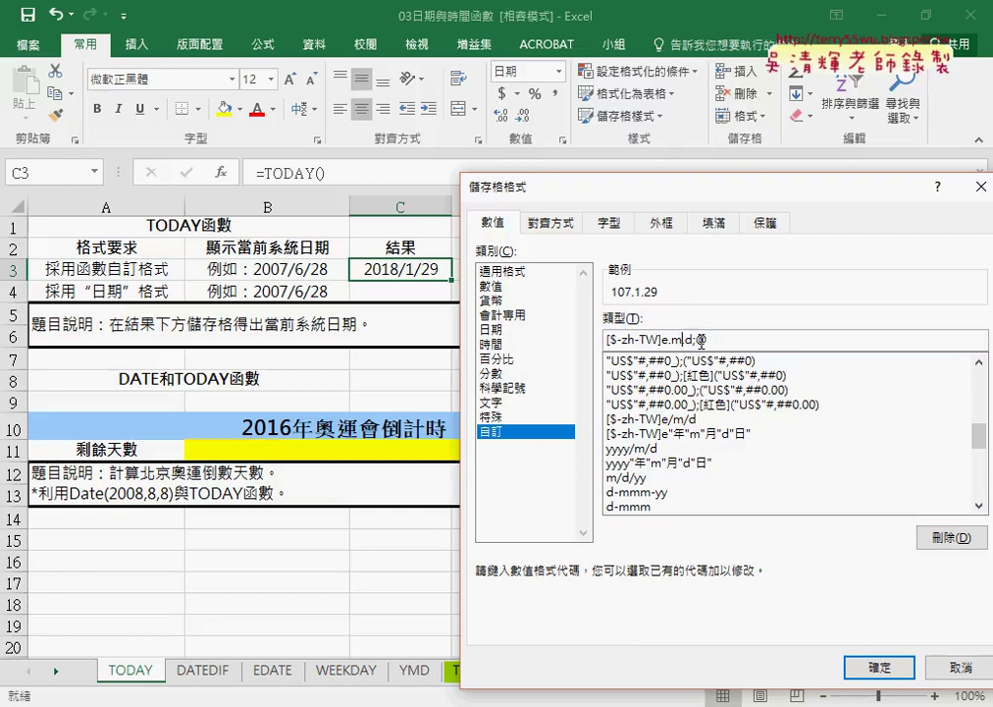
text(m.)
text(d)
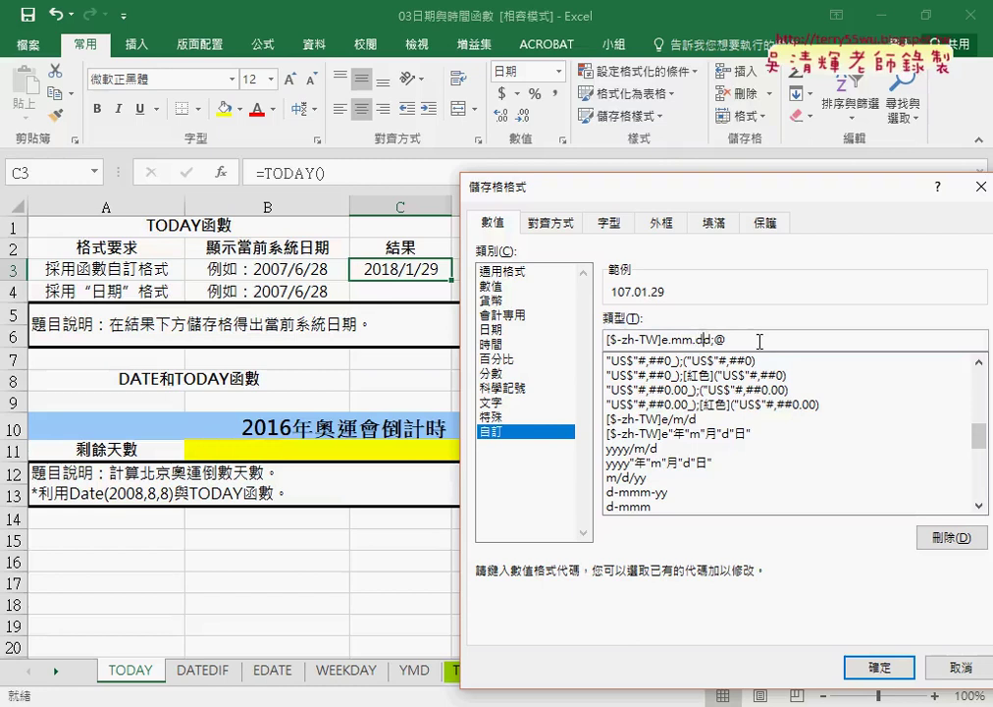
Step: Append (aaa) to the custom code so the sample reads 107.01.29(週一)
double_click(704, 339)
click(796, 337)
text(())
text(a)
text(a)
text(a)
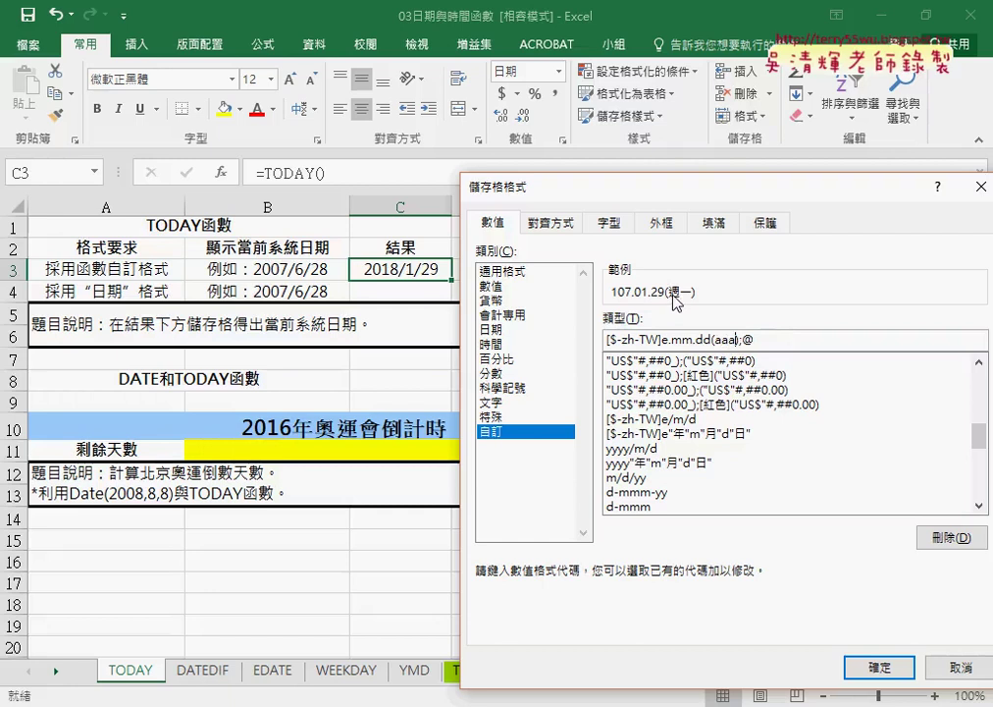
text(a))
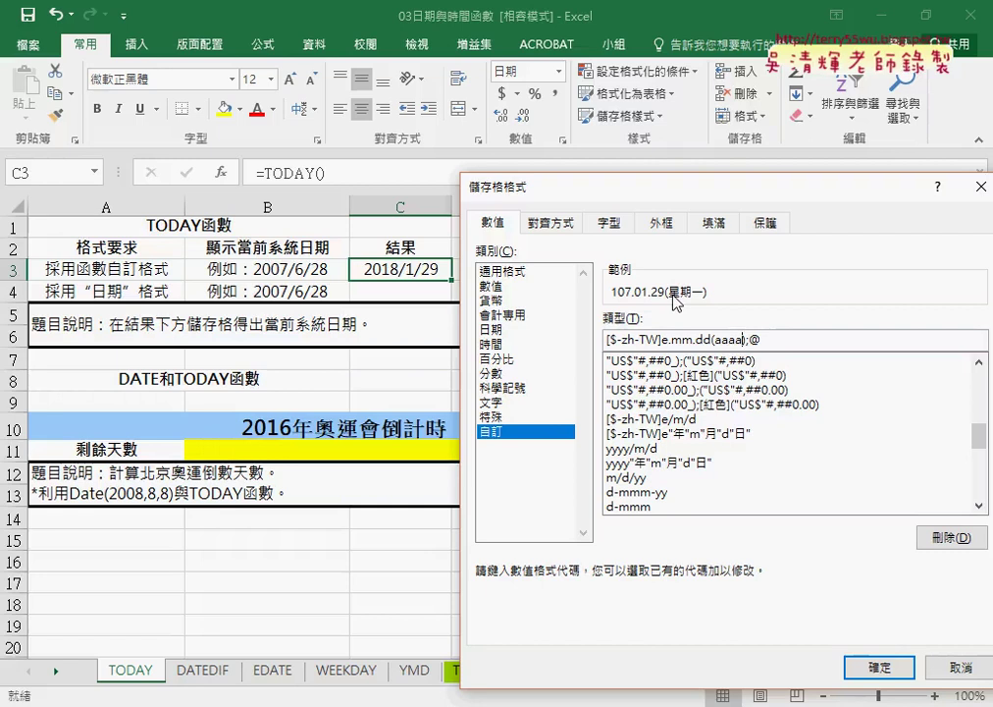
key(BackSpace)
Step: Apply the e.mm.dd(aaa) format to C3 and widen column C to show 107.01.29(週一)
click(879, 666)
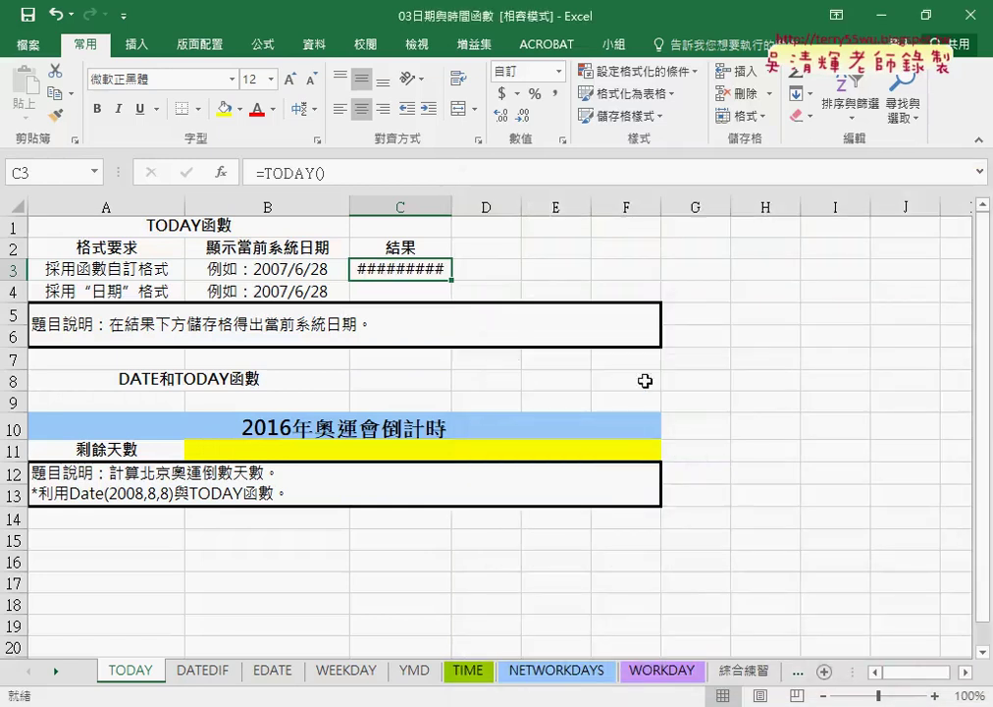
drag(452, 204, 475, 204)
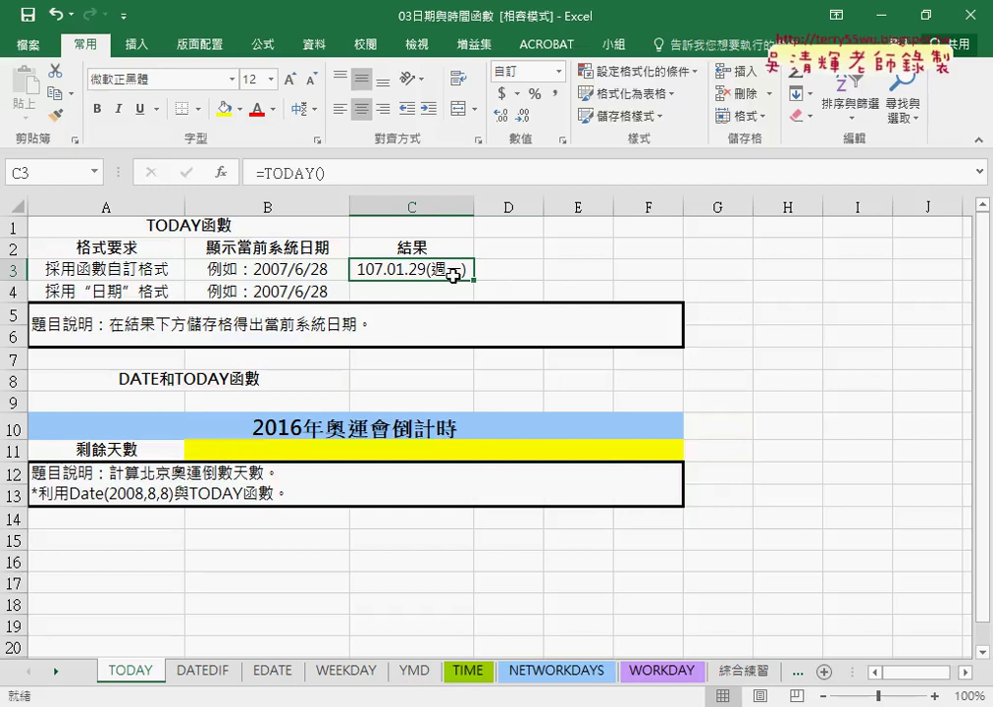
Step: Reopen Format Cells for C3, pick the Western-calendar 週三 style, and view its code [$-zh-TW]aaa;@
right_click(453, 275)
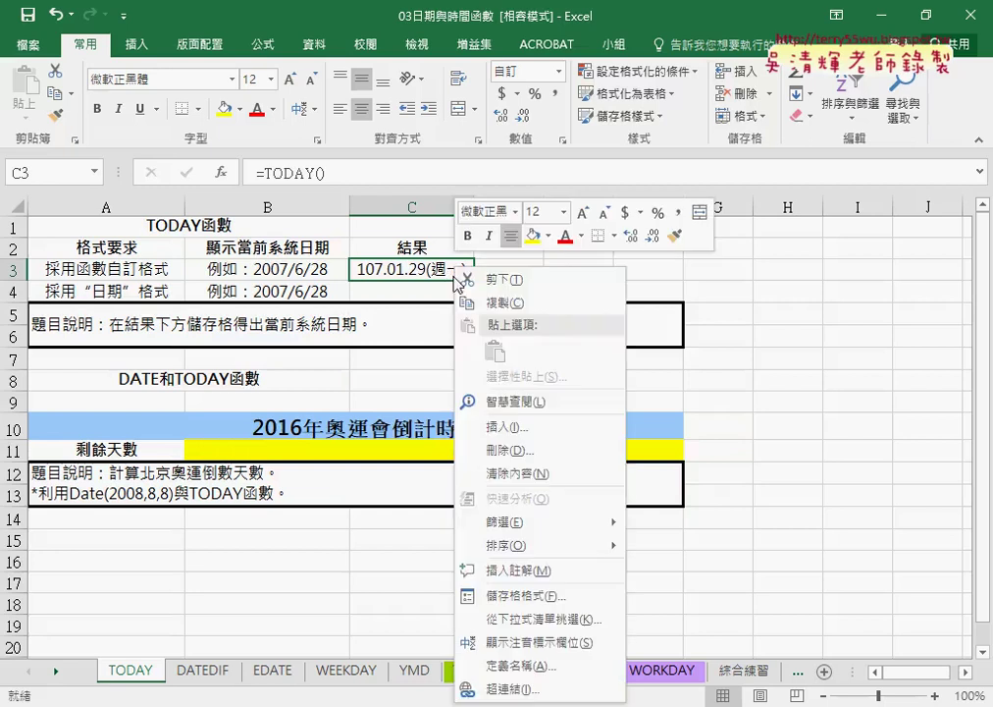
click(521, 596)
drag(613, 199, 744, 59)
click(410, 190)
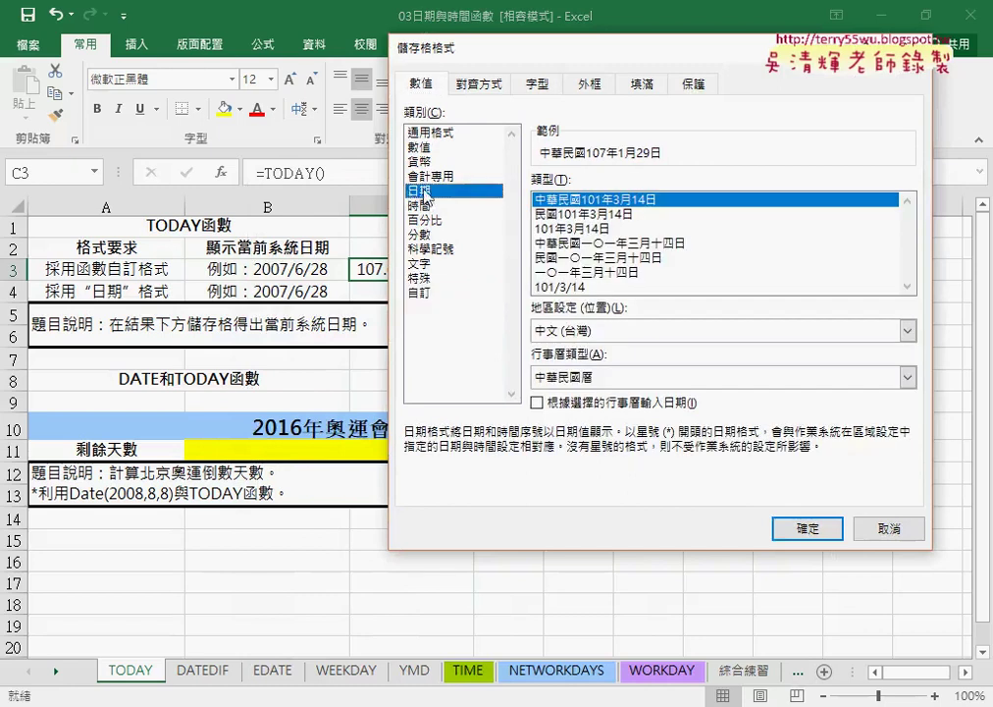
click(589, 379)
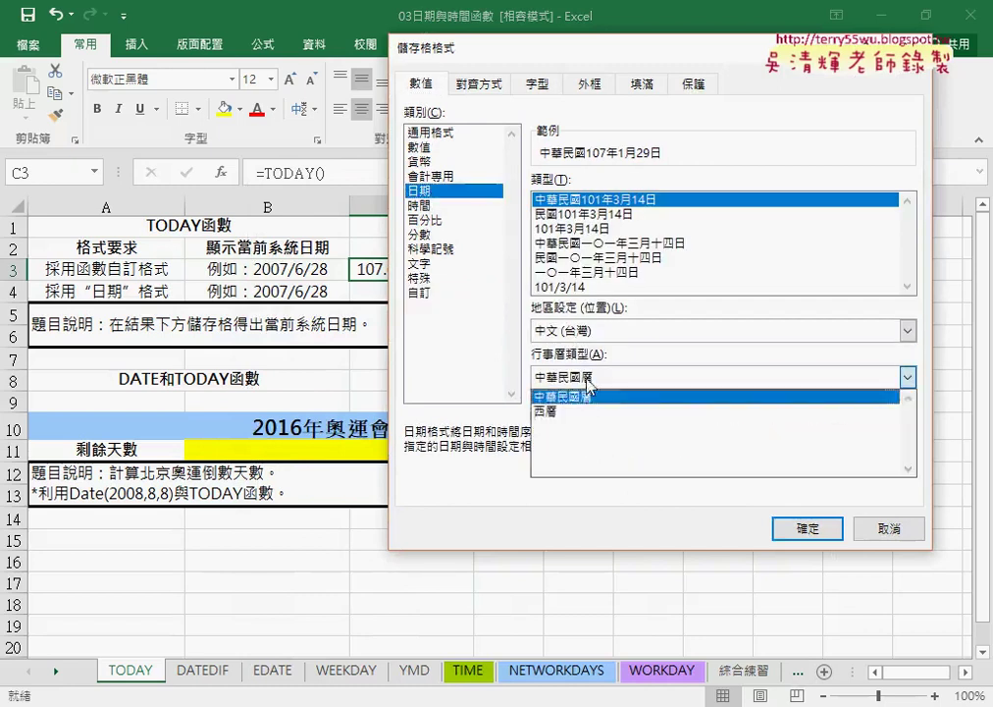
click(587, 411)
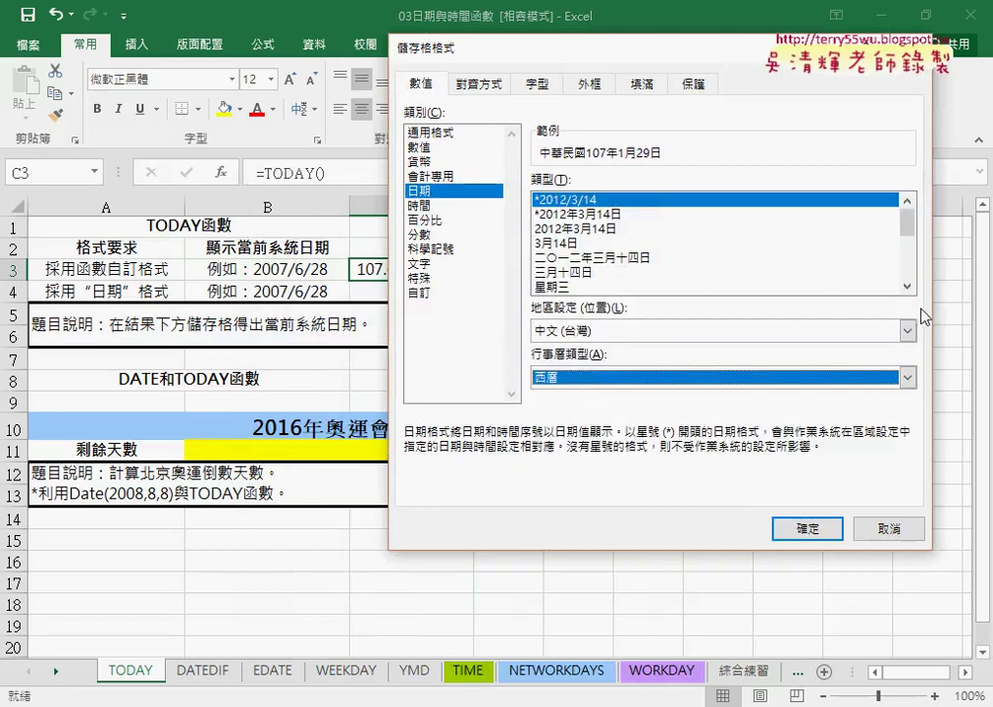
click(907, 285)
click(907, 284)
click(907, 285)
click(907, 285)
click(564, 257)
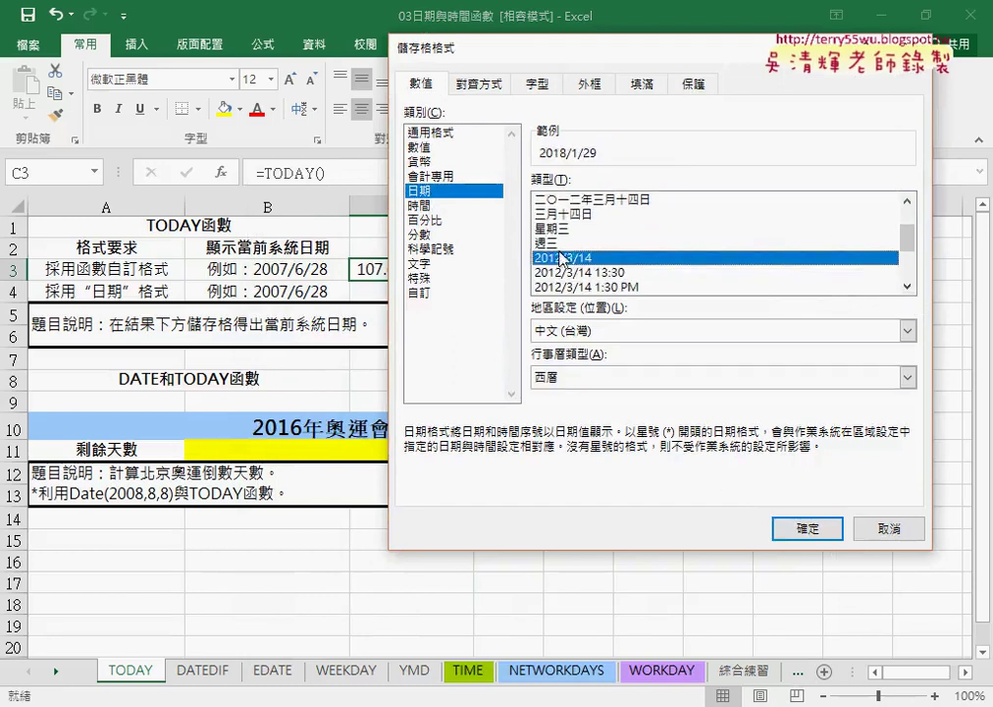
click(556, 241)
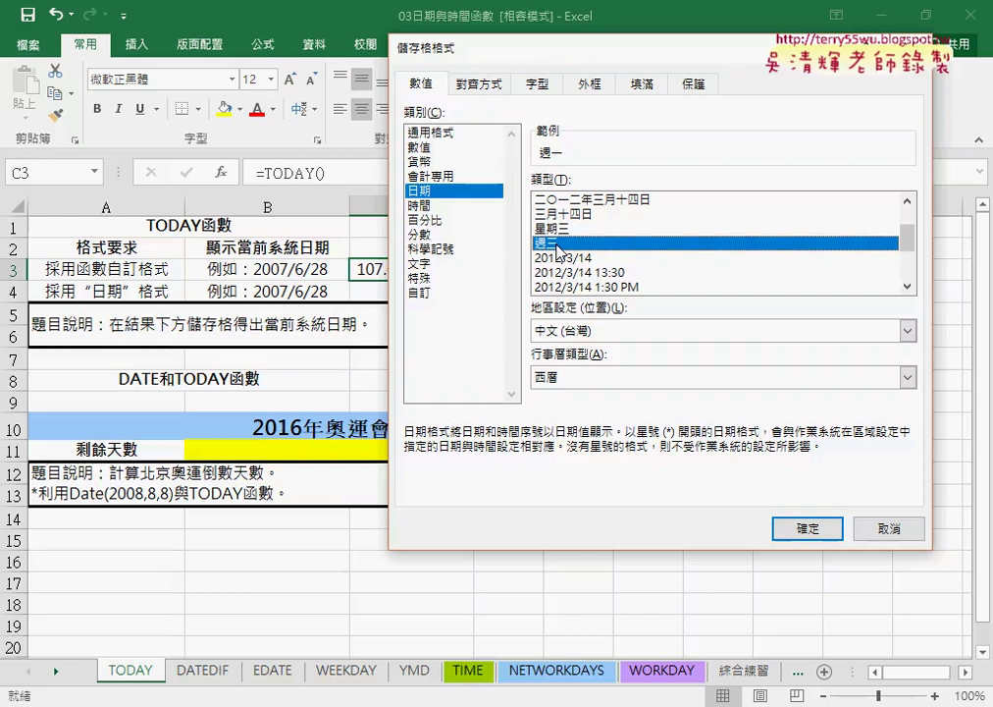
click(417, 293)
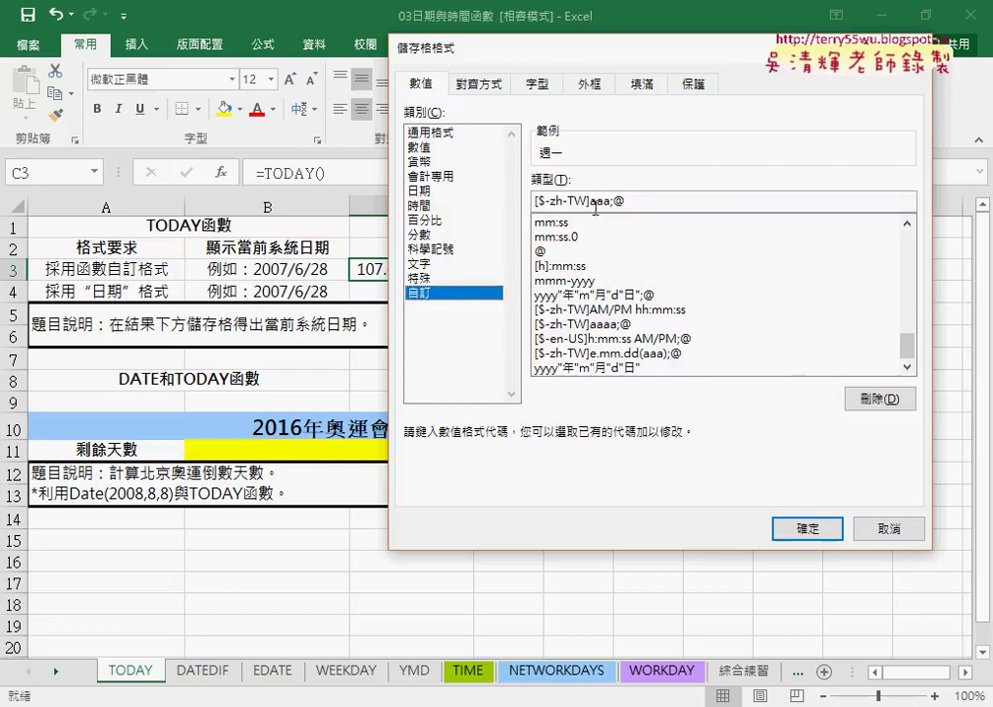
Step: Highlight the [$-zh-TW] prefix, then pick the 星期三 style and highlight its aaaa code
mouse_move(535, 202)
mouse_down()
mouse_move(626, 201)
mouse_move(610, 201)
mouse_up()
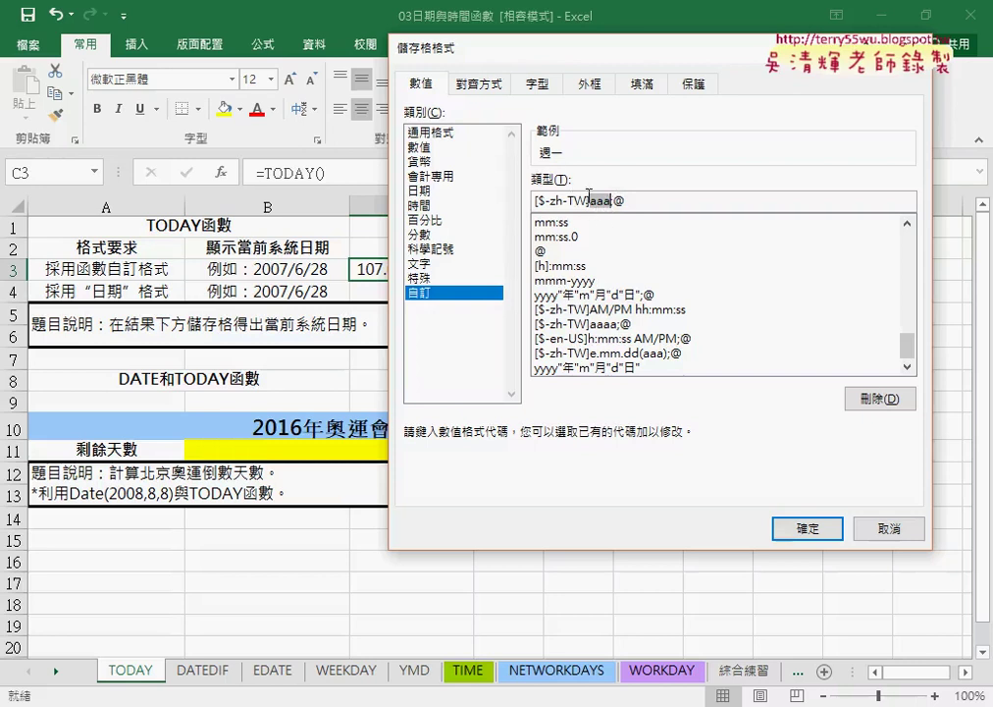
click(417, 191)
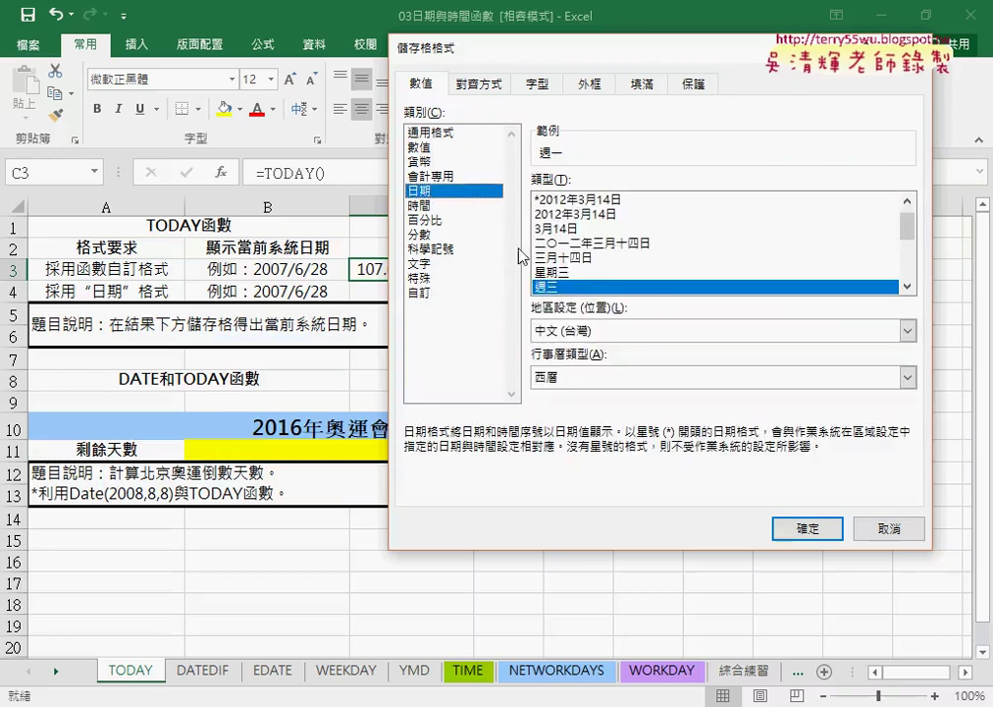
click(682, 272)
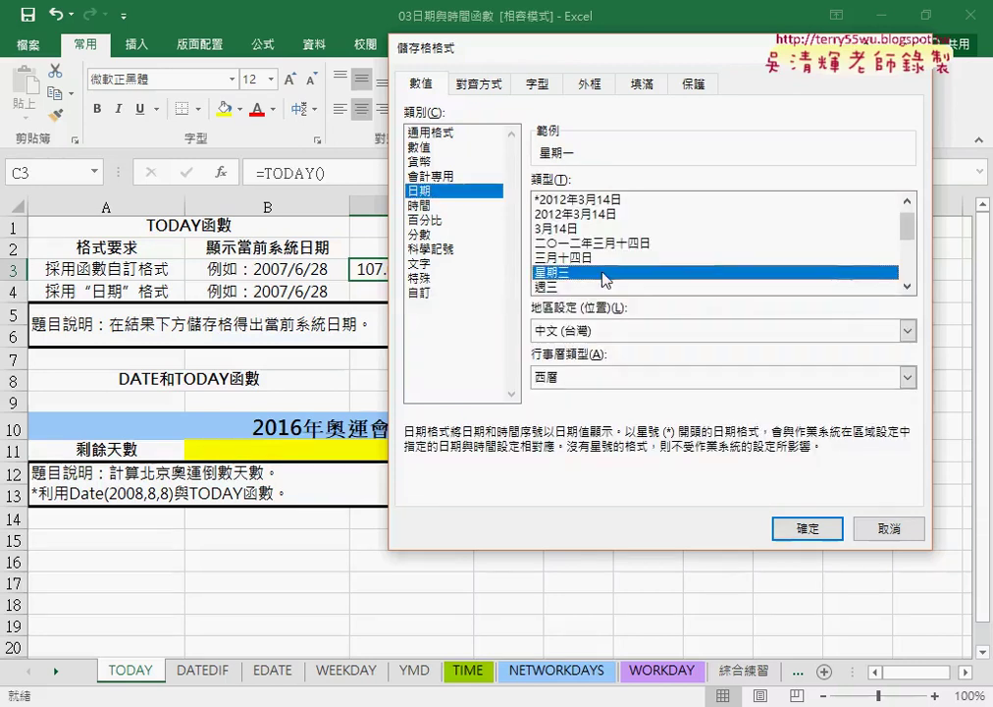
click(435, 293)
drag(590, 201, 618, 201)
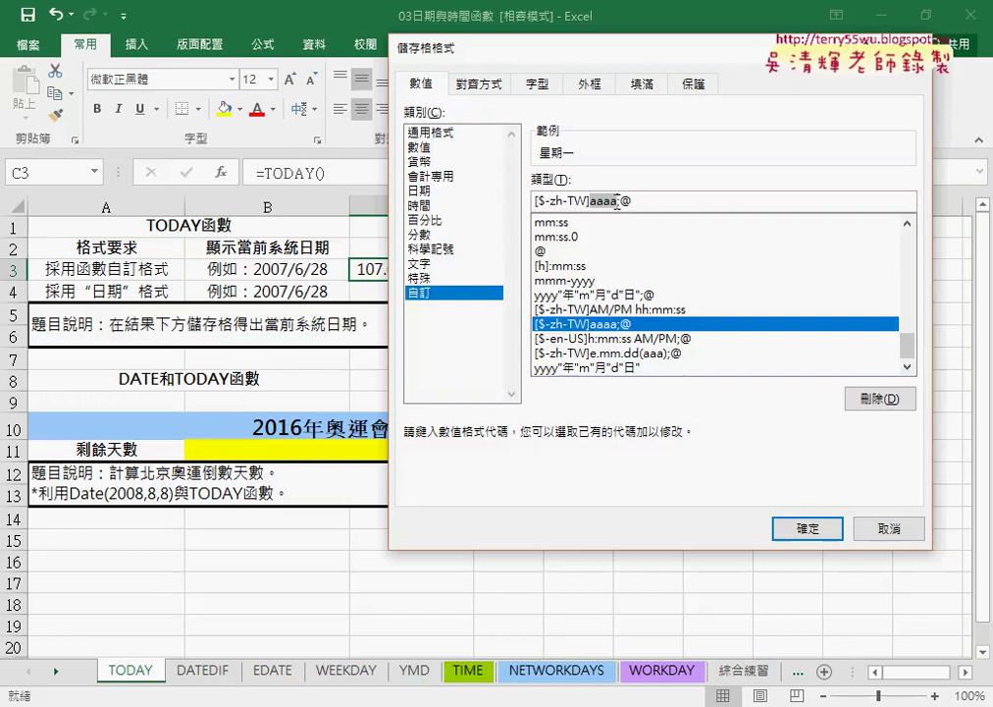
Step: Reset the calendar to 中華民國曆, cancel Format Cells, and start editing the A10 title 2016年奧運會倒計時
click(420, 190)
click(581, 379)
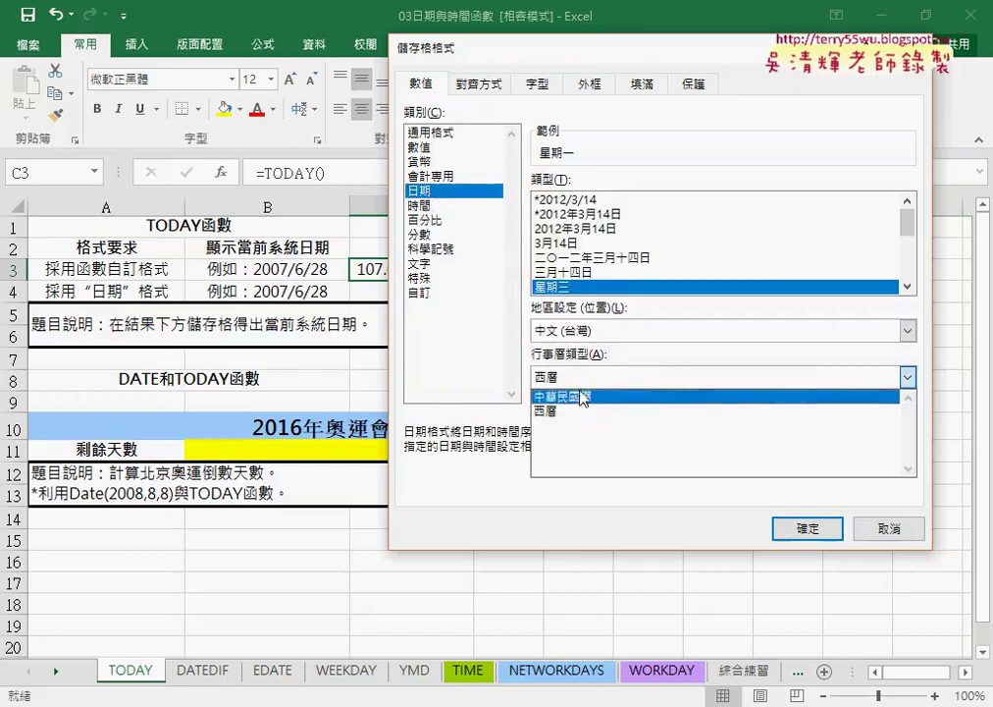
click(574, 395)
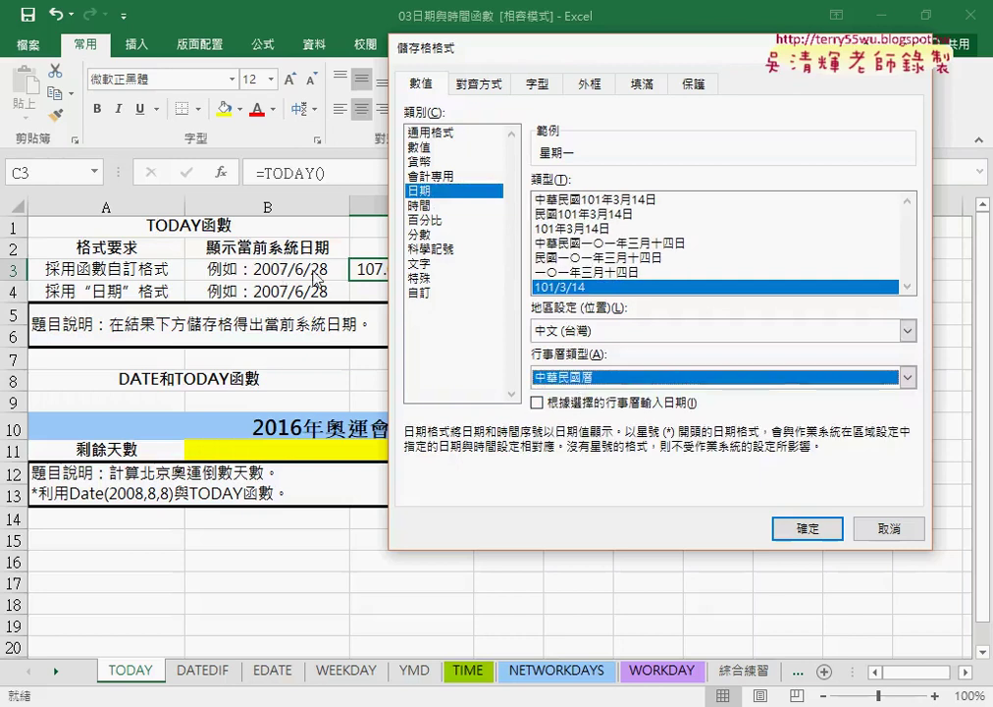
drag(417, 47, 631, 51)
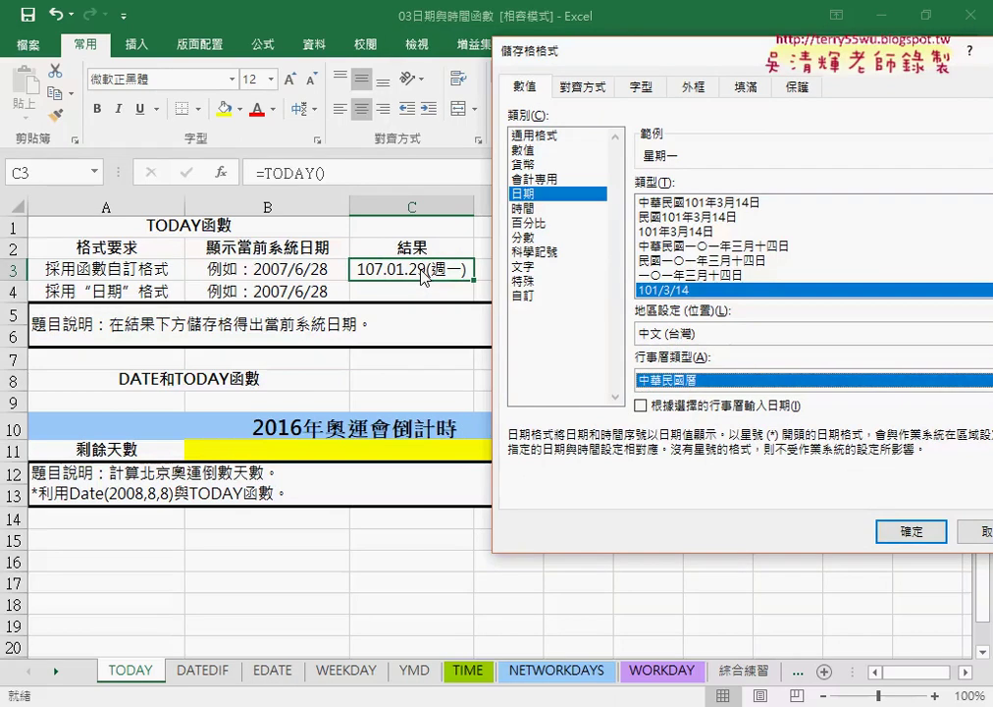
click(526, 294)
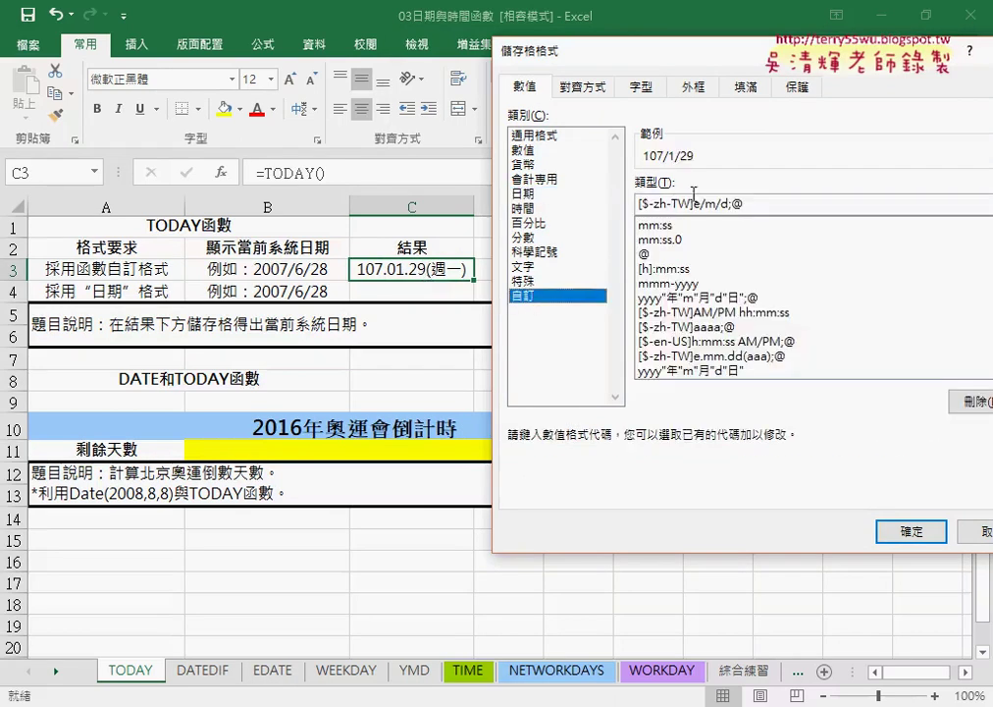
click(984, 534)
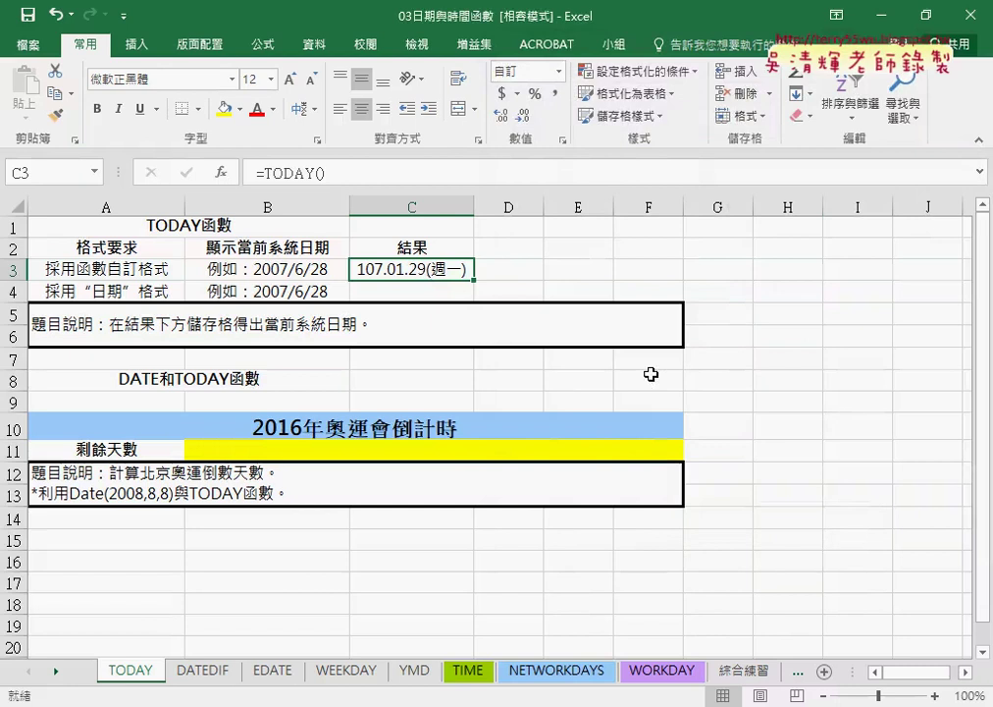
click(278, 427)
double_click(299, 425)
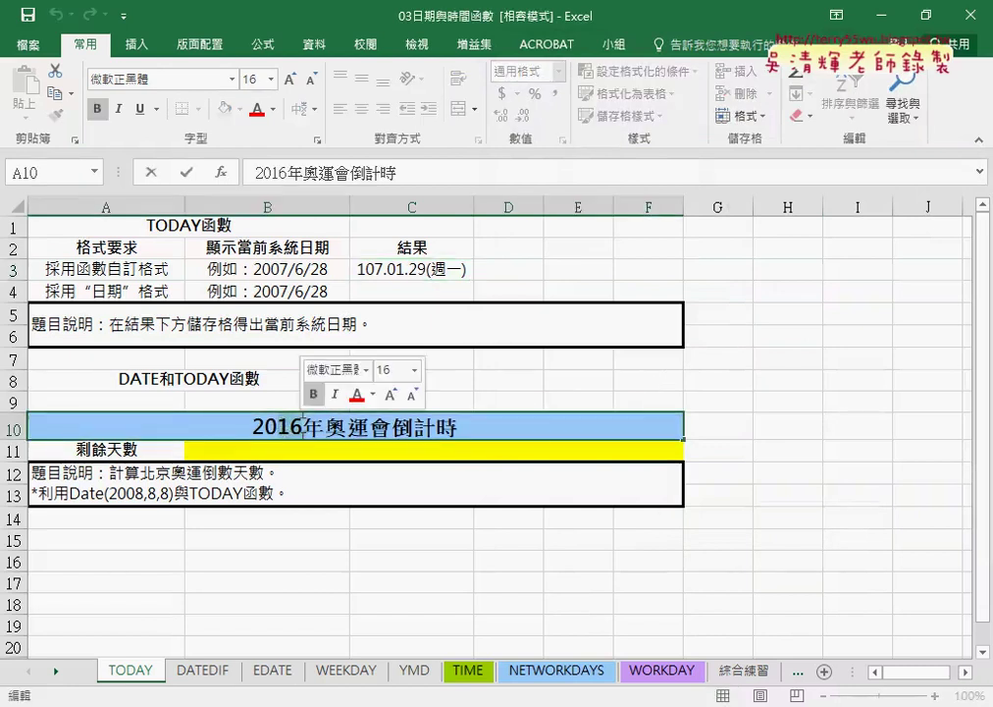